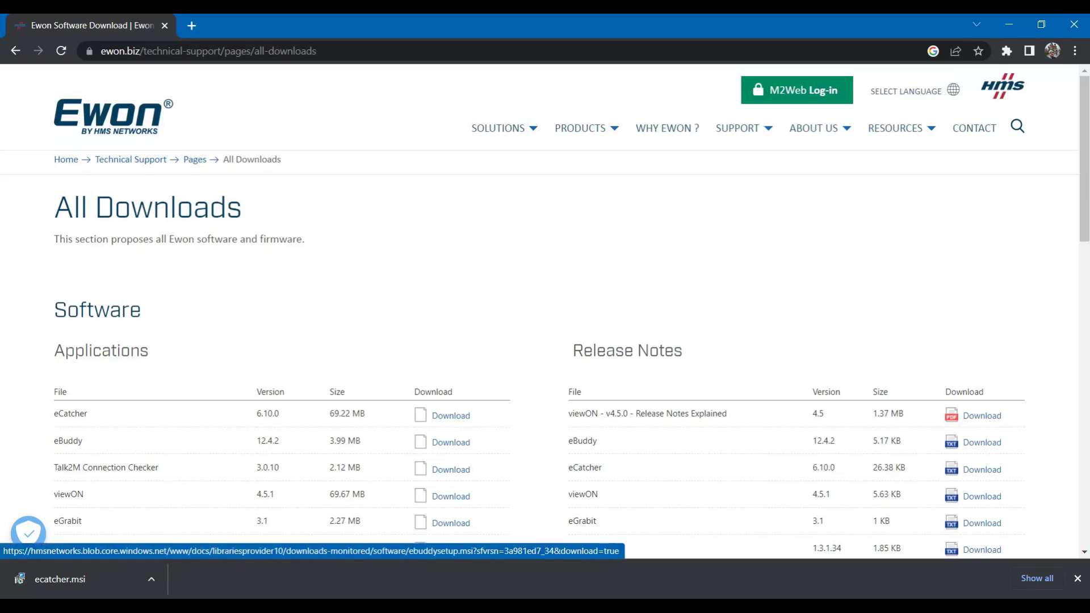
Step: Download the eBuddy installer from the Ewon All Downloads page
click(451, 443)
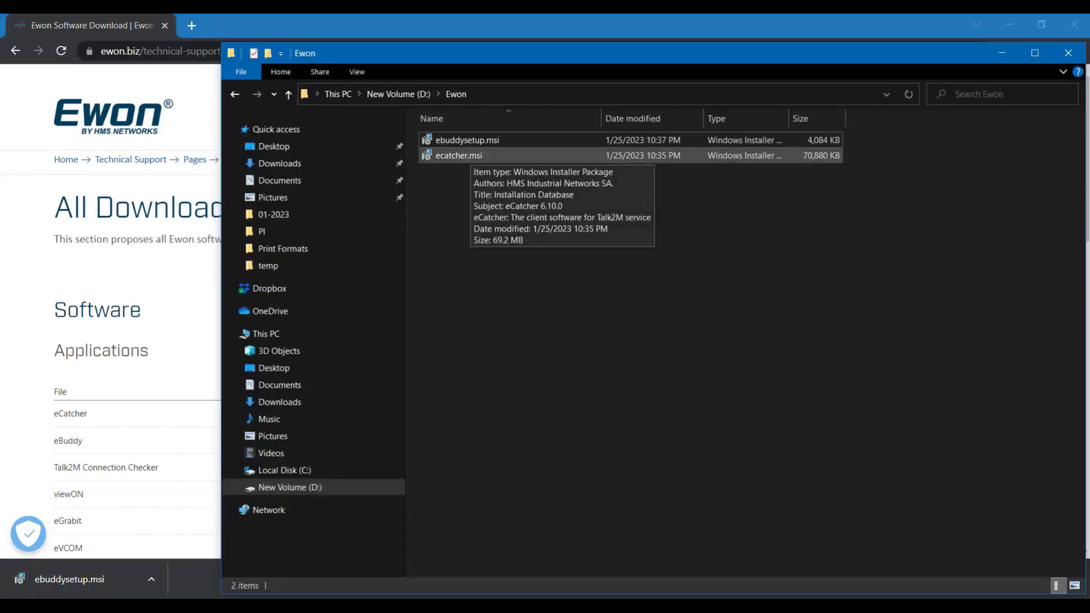
Step: Install eBuddy 12.4.2 from ebuddysetup.msi with the license accepted, default folder, launch unticked
click(466, 140)
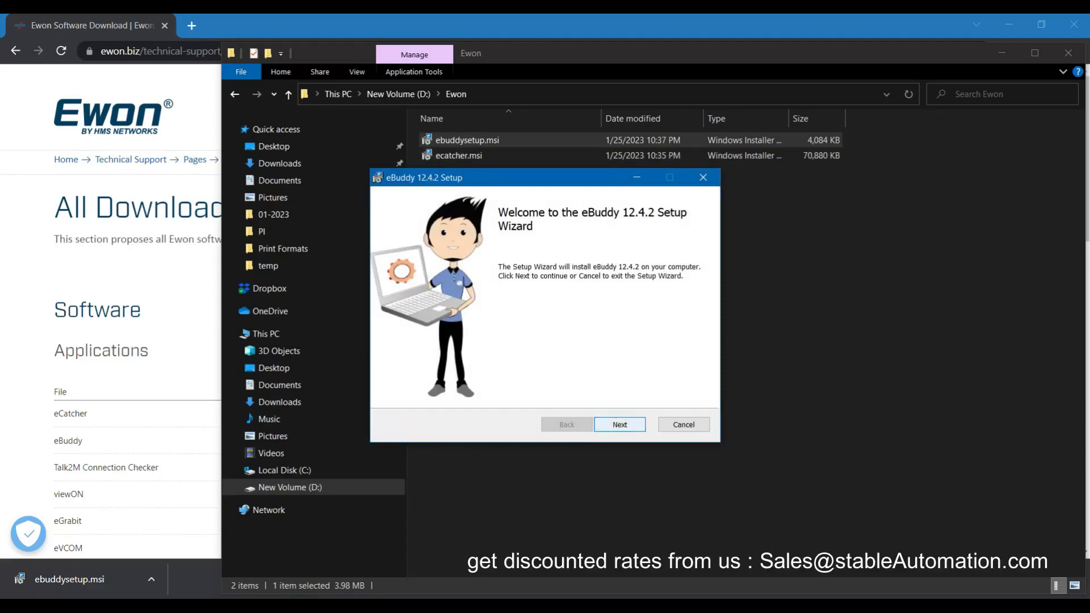
key(Return)
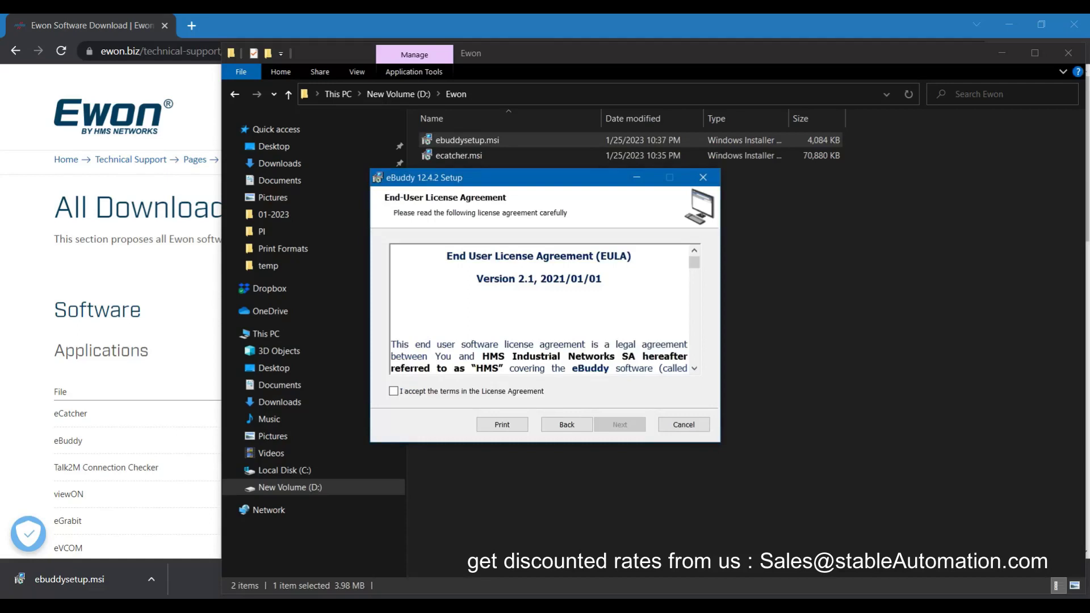
key(alt+a)
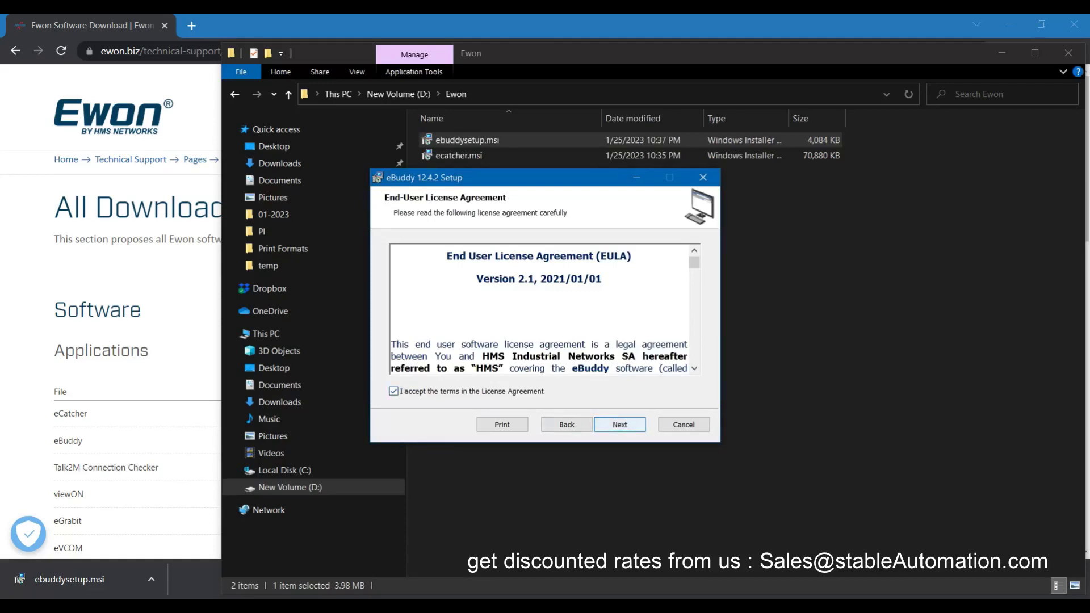
key(Return)
key(Return)
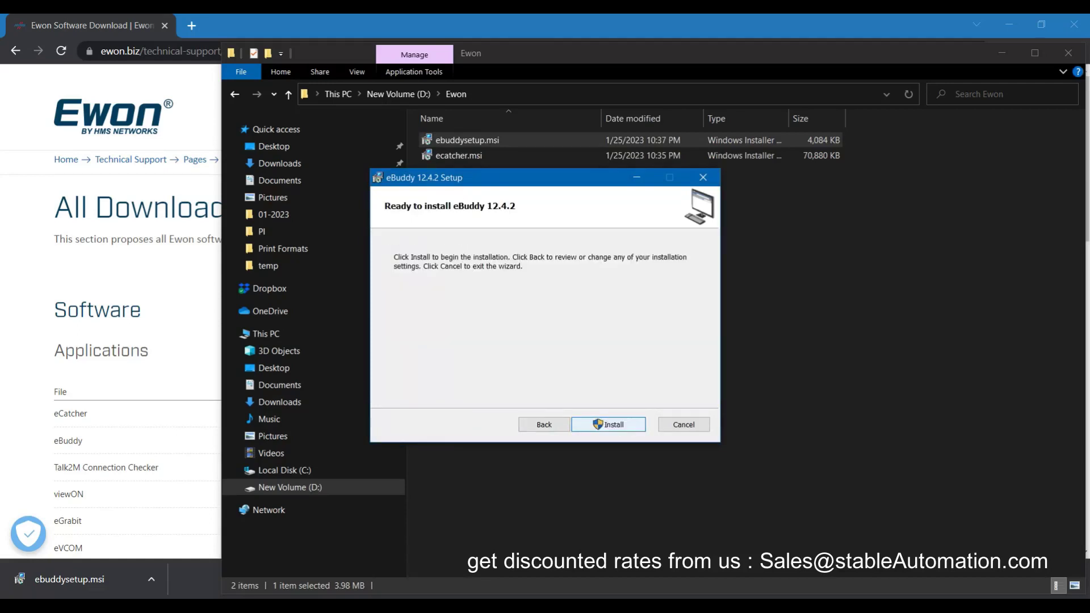
key(Return)
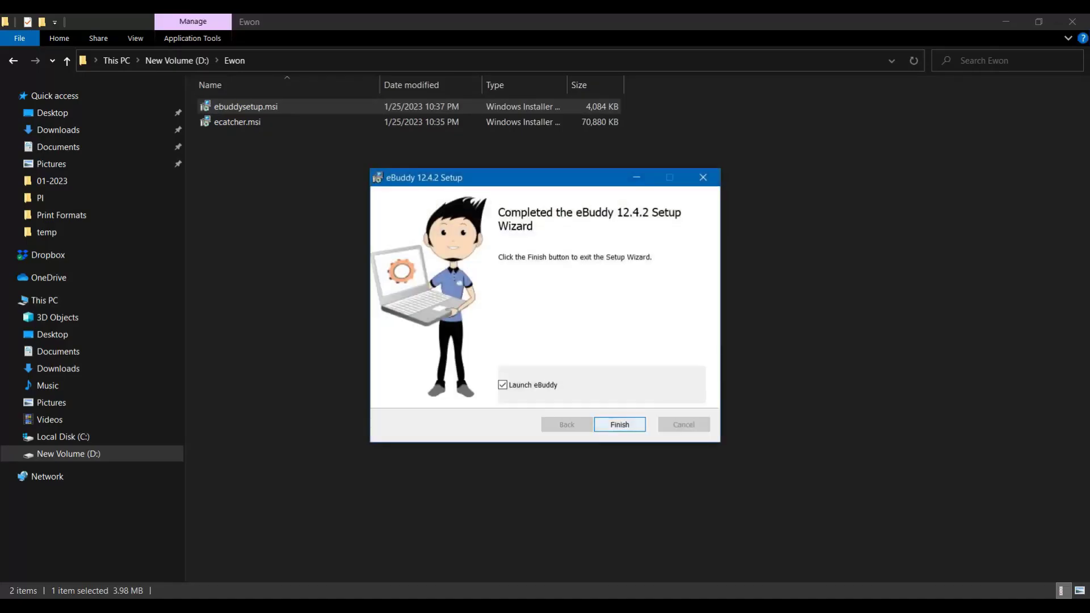
click(502, 385)
Step: Close the eBuddy wizard and run ecatcher.msi, accepting the eCatcher license
click(619, 425)
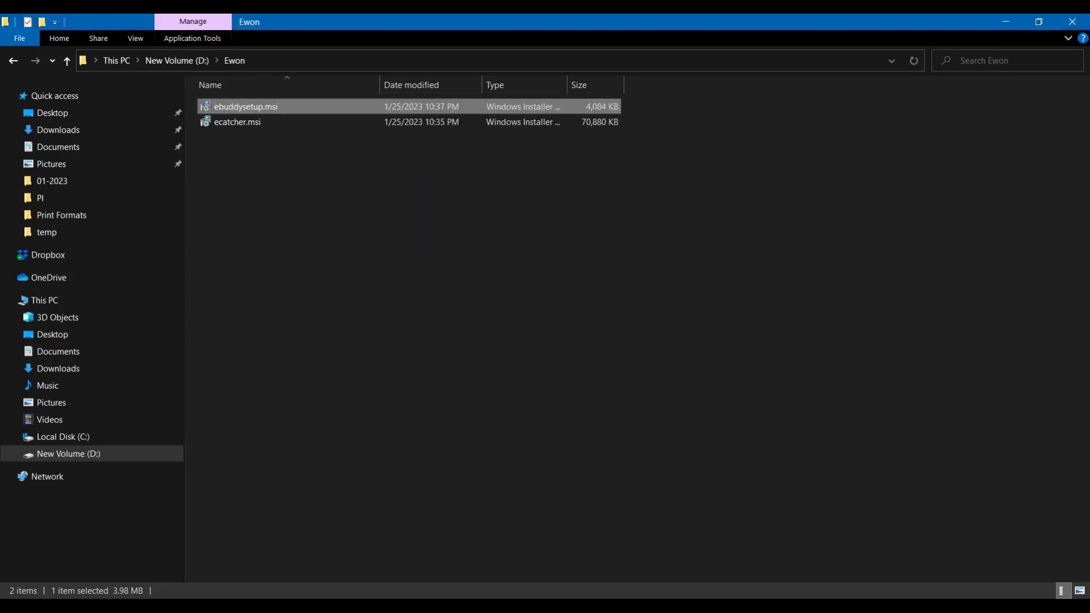
double_click(237, 122)
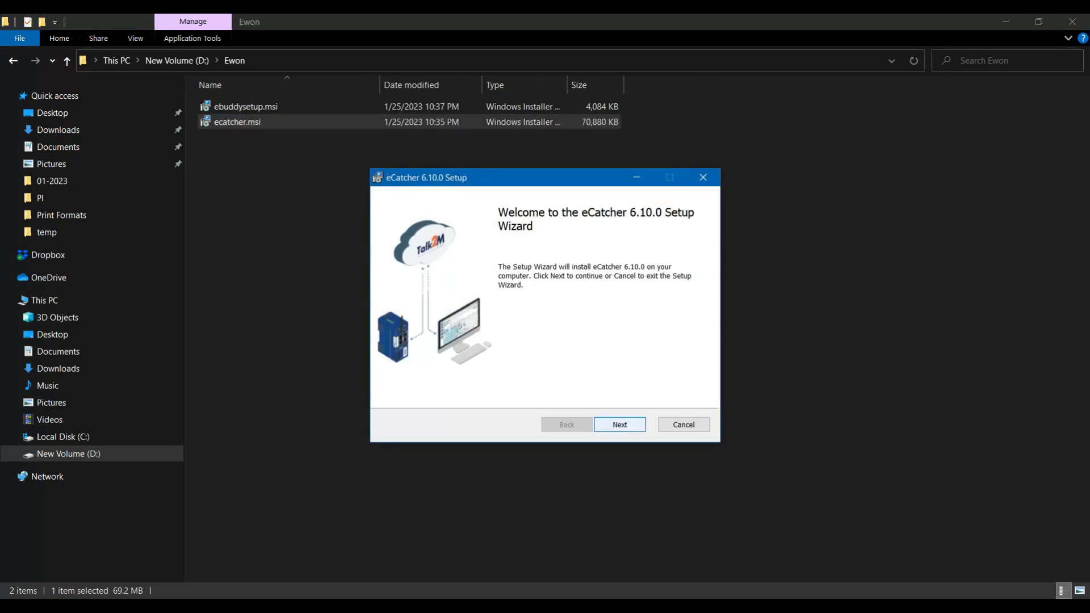
key(Return)
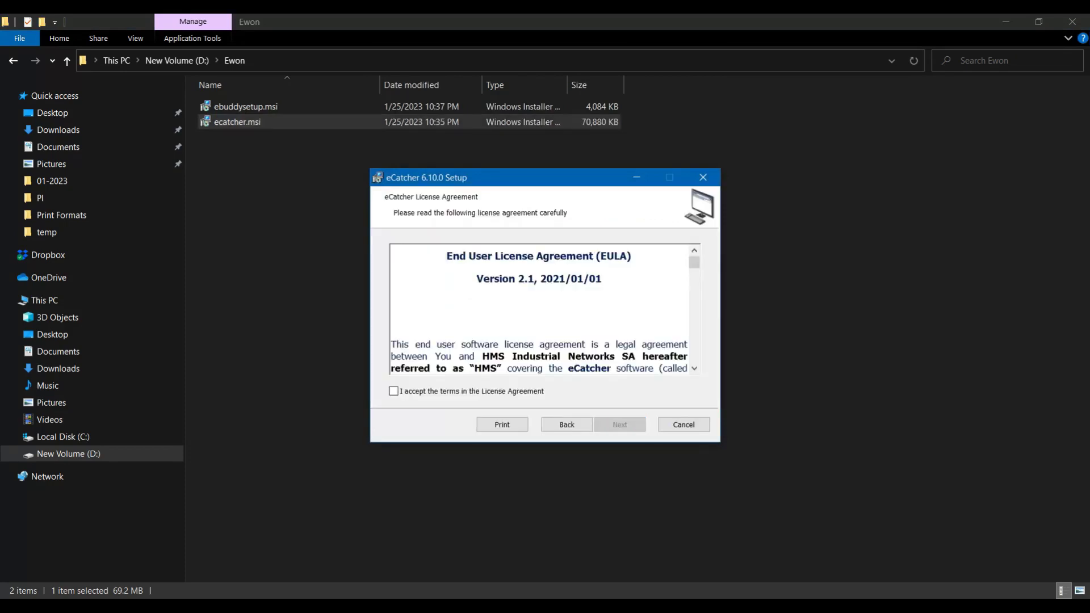
key(alt+a)
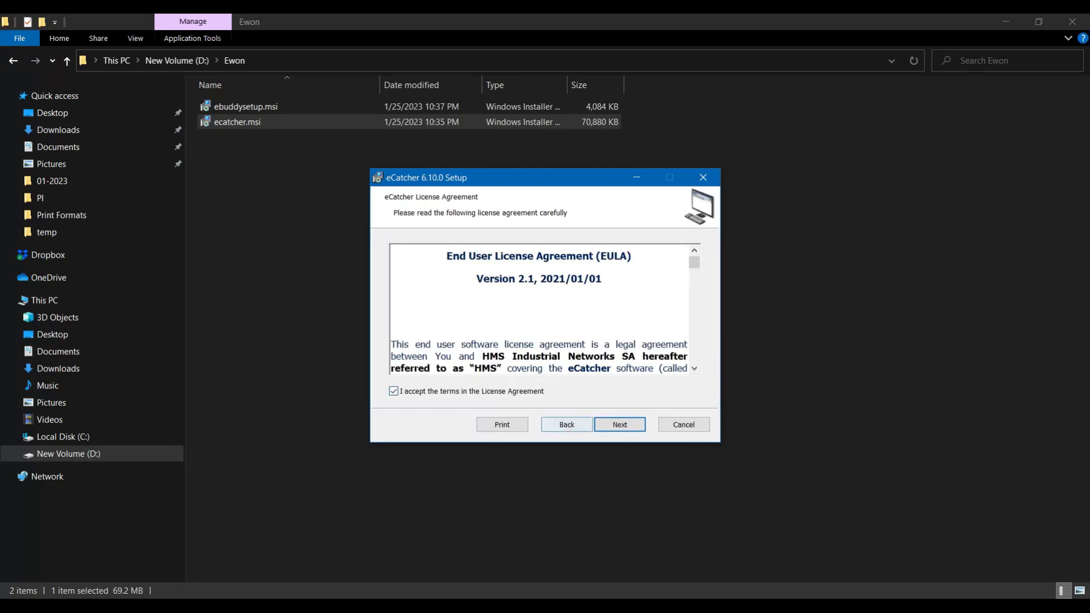
Step: Start installing eCatcher 6.10.0 with the default folder and USB over IP enabled
key(Return)
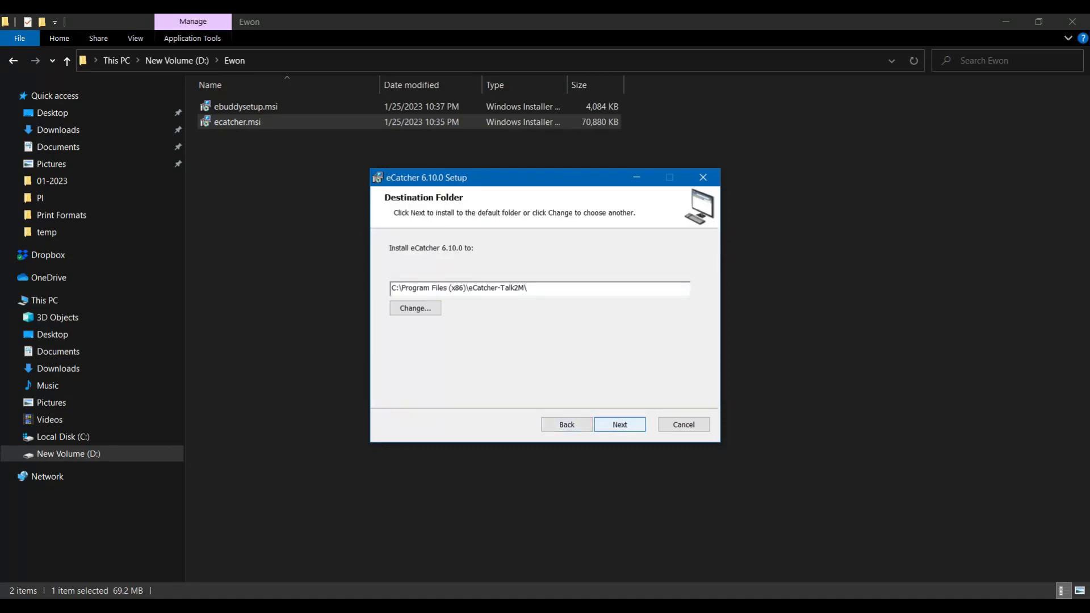
key(Return)
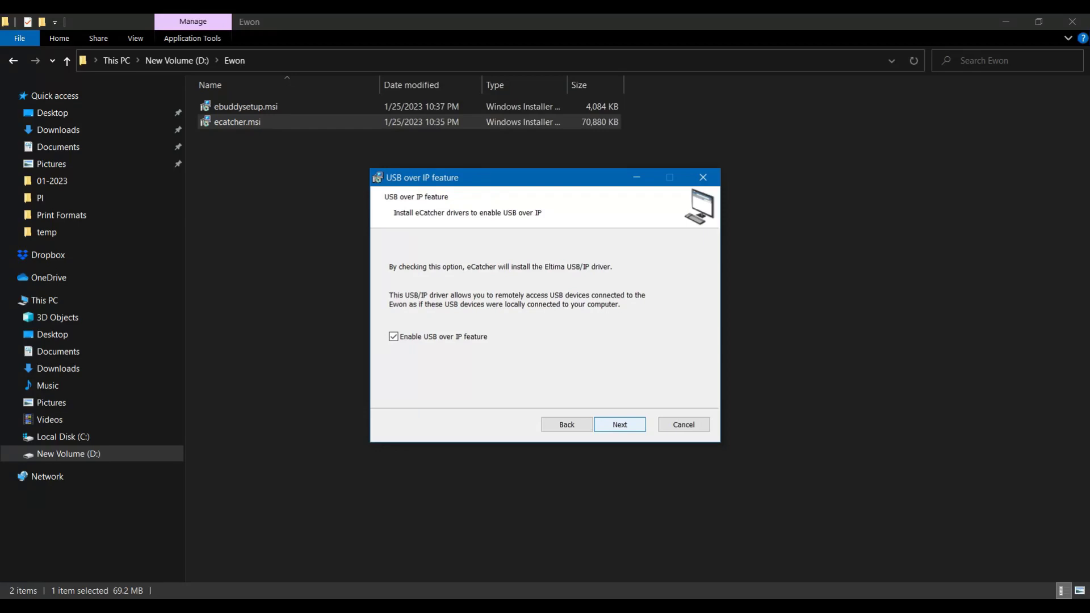
key(Return)
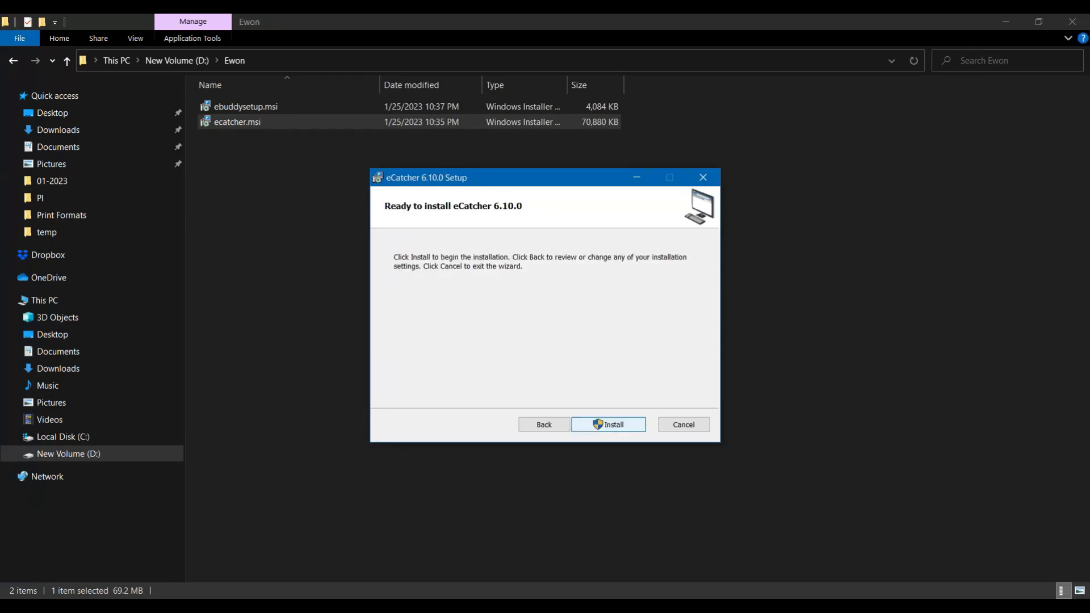
key(Return)
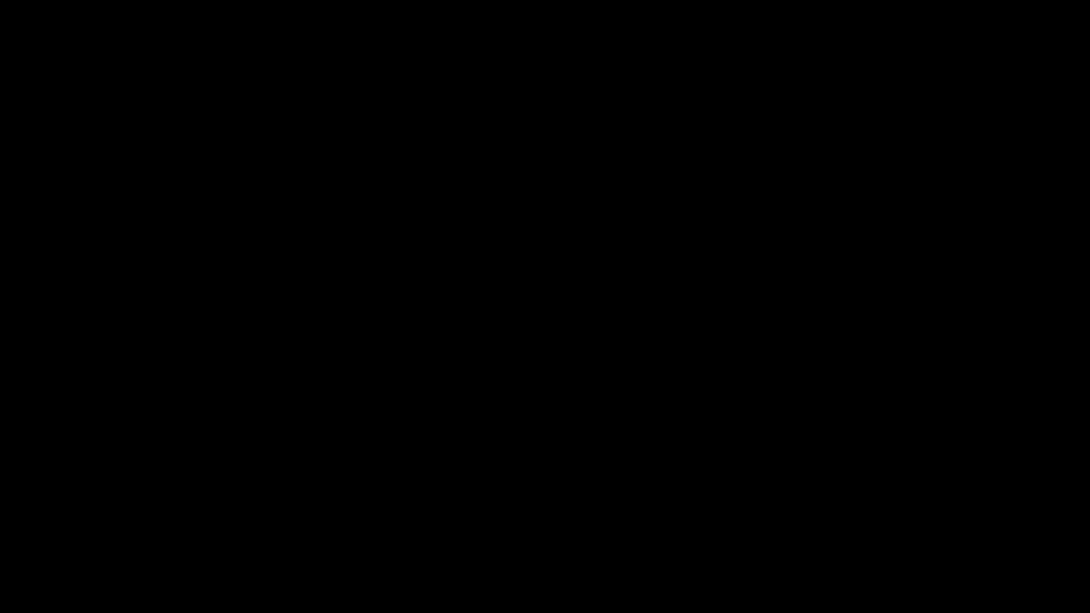
Step: Allow the installer's system changes and approve the TAP-Windows network adapter driver
key(alt+y)
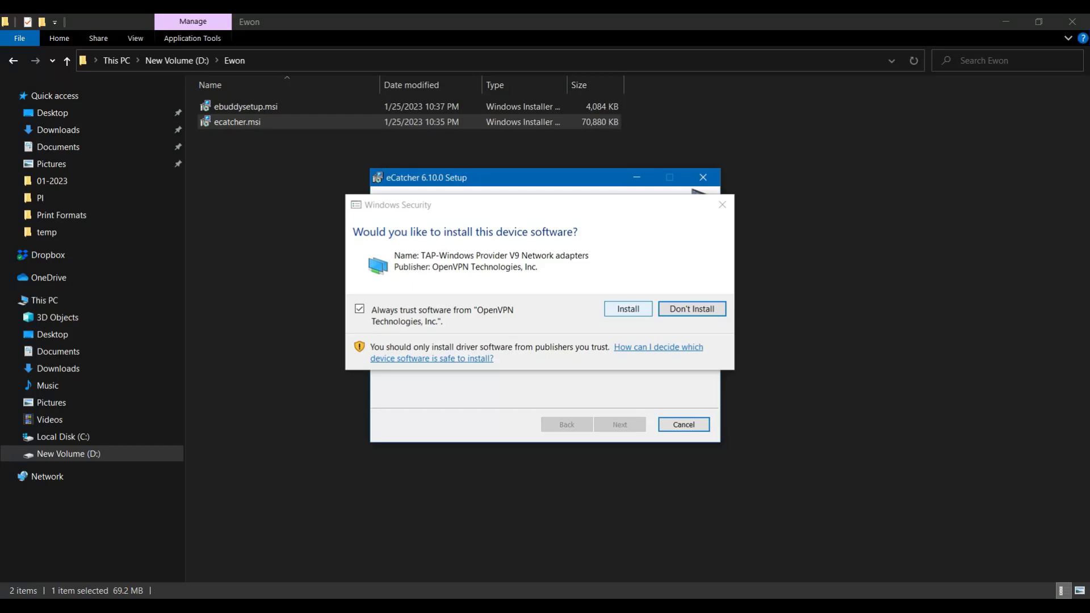
key(Return)
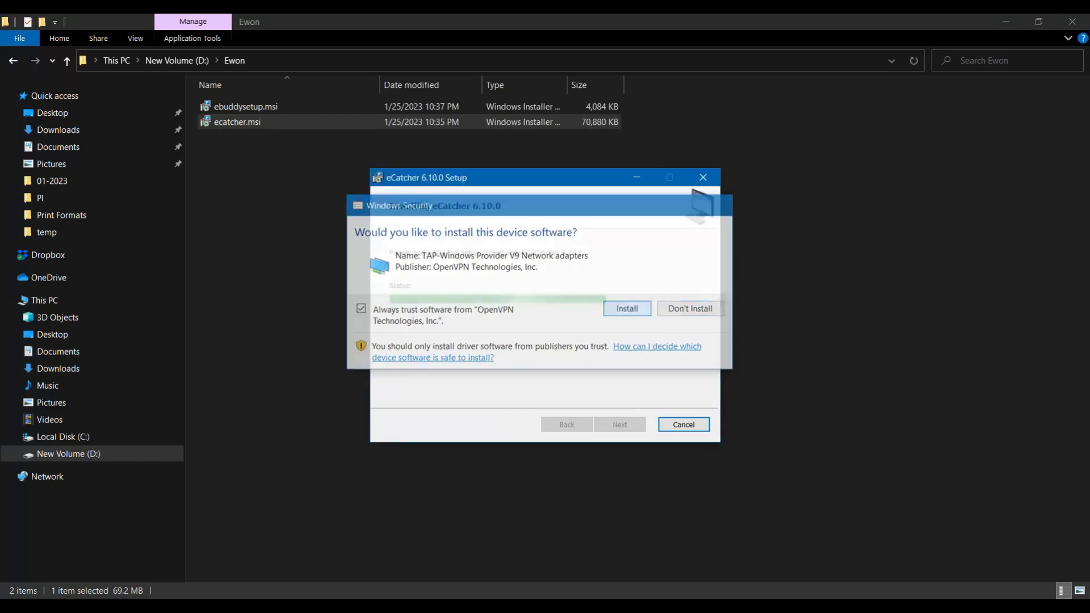
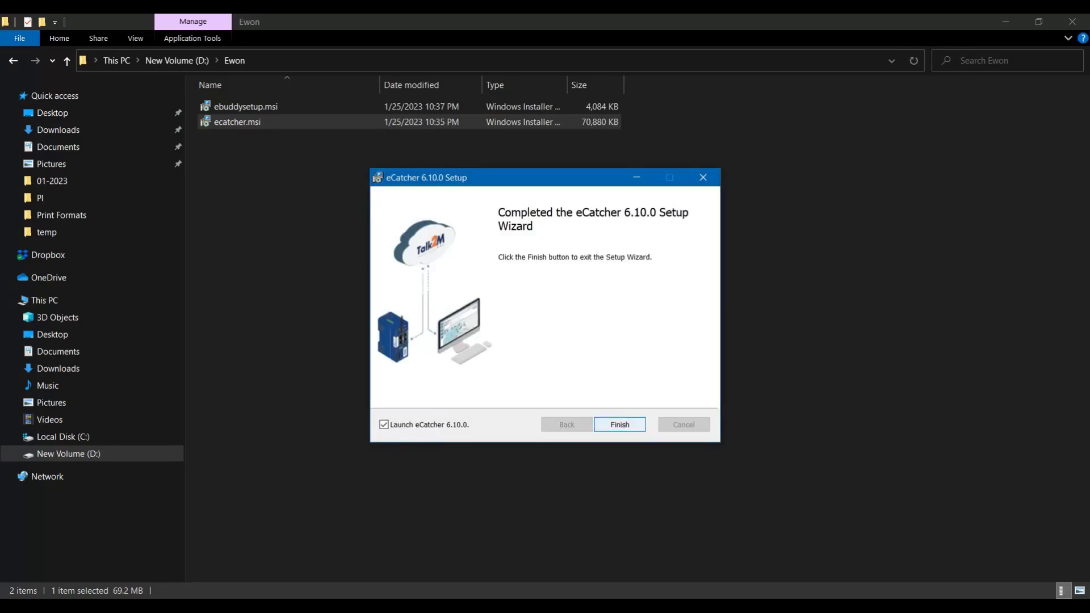
Step: Launch eCatcher and begin a new Talk2M account, entering account name, holder's names, e-mail and password
click(620, 425)
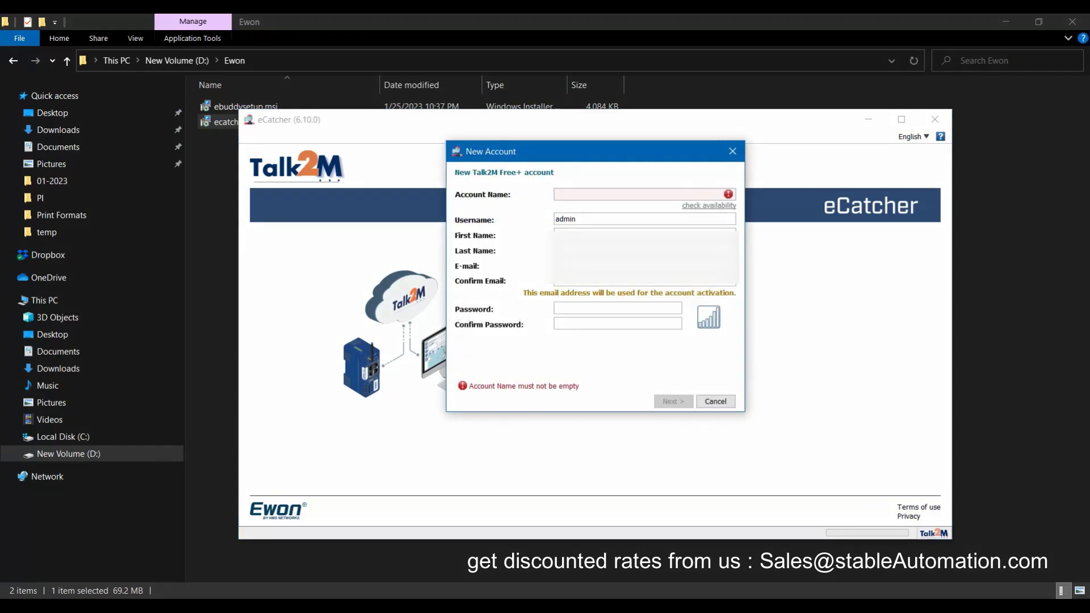
text(SATS)
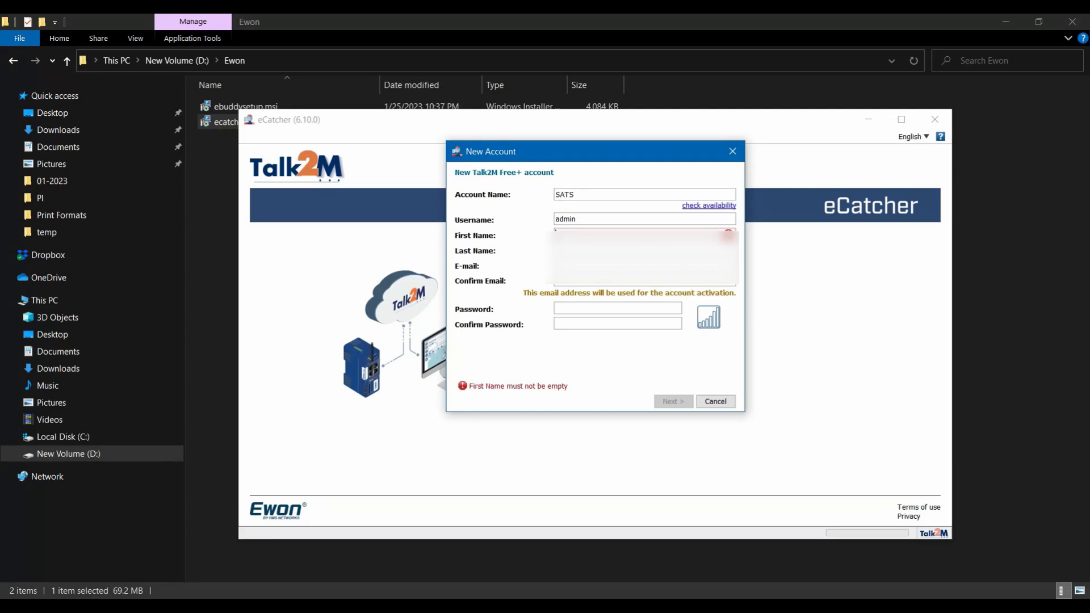
click(567, 236)
text(Sats)
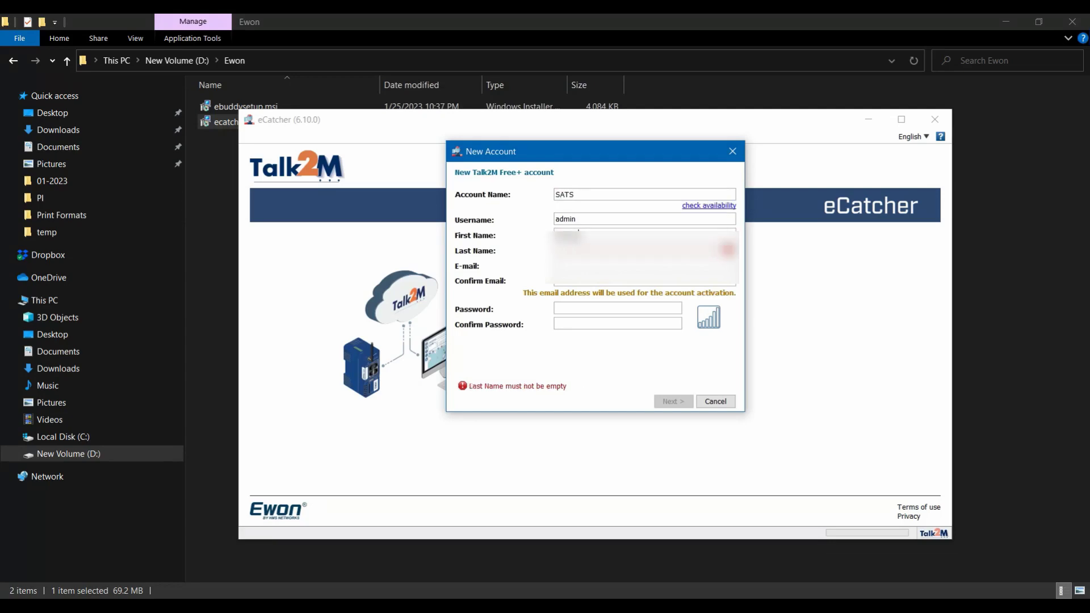
text(S)
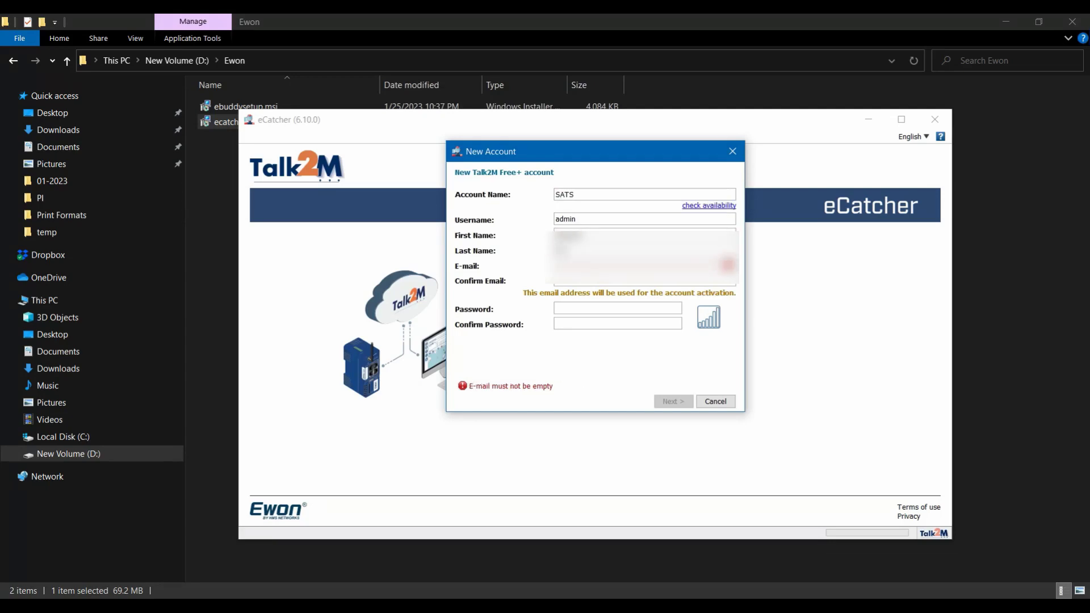
text(a)
key(Tab)
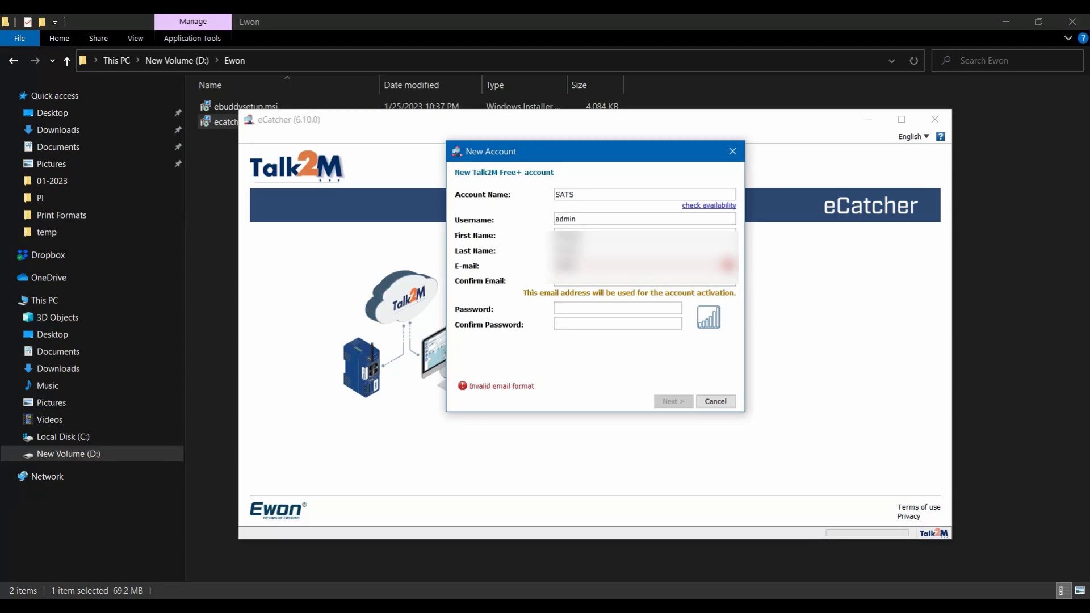
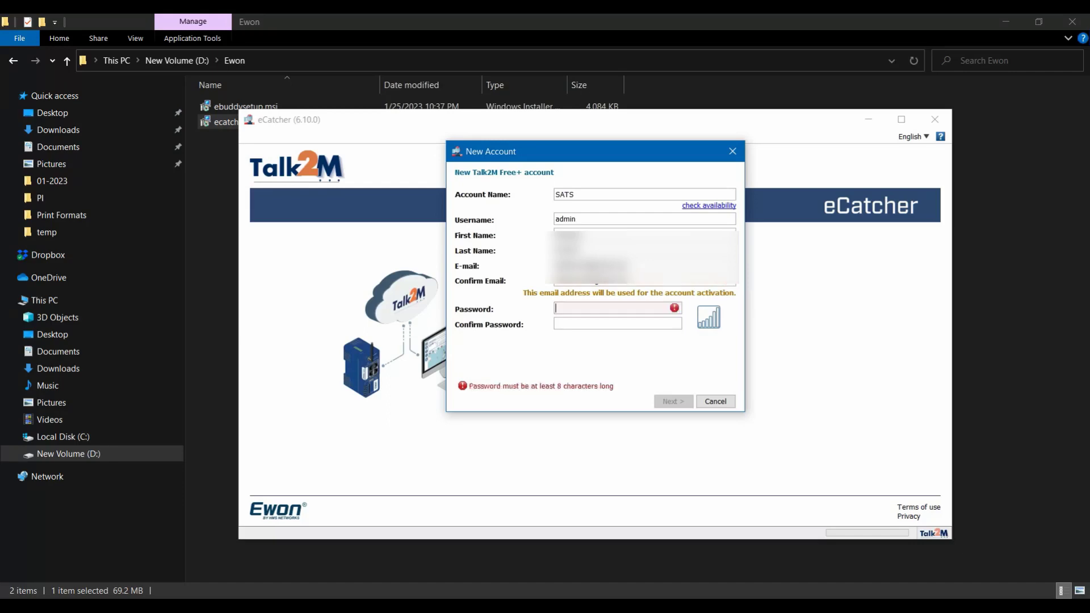
text(•••••••••)
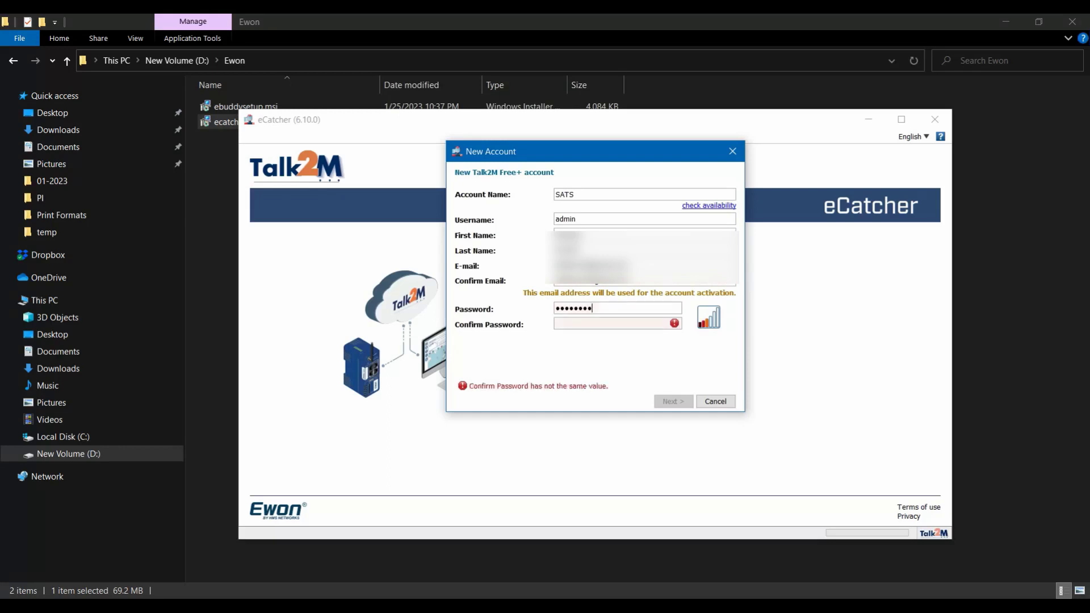
text(•)
Step: Confirm the password, submit, then change the rejected account name to STABLEATS and continue
key(Tab)
text(••••••••••)
key(Tab)
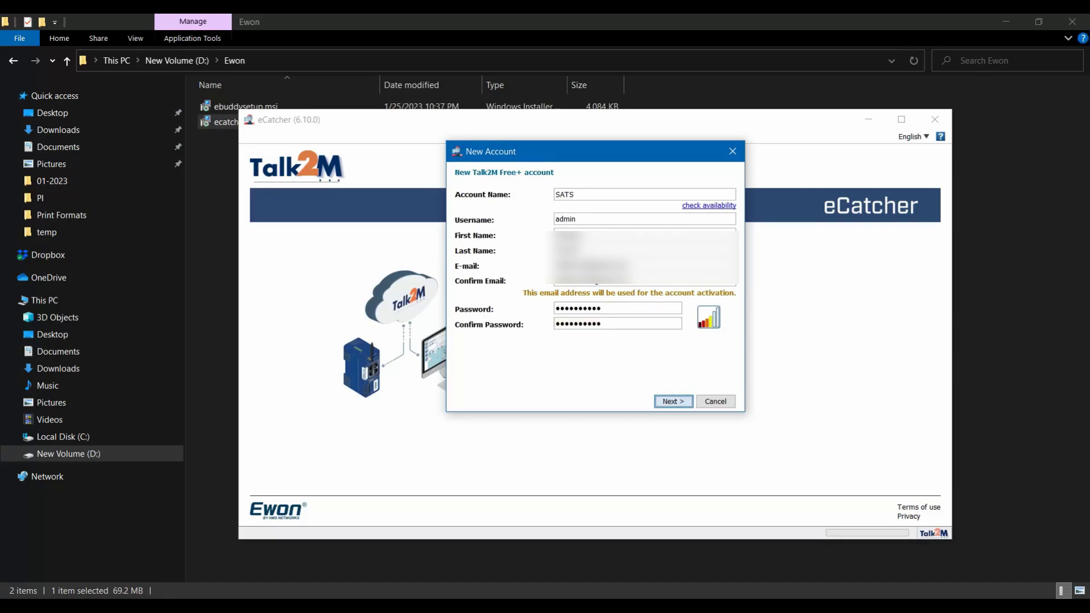
key(Return)
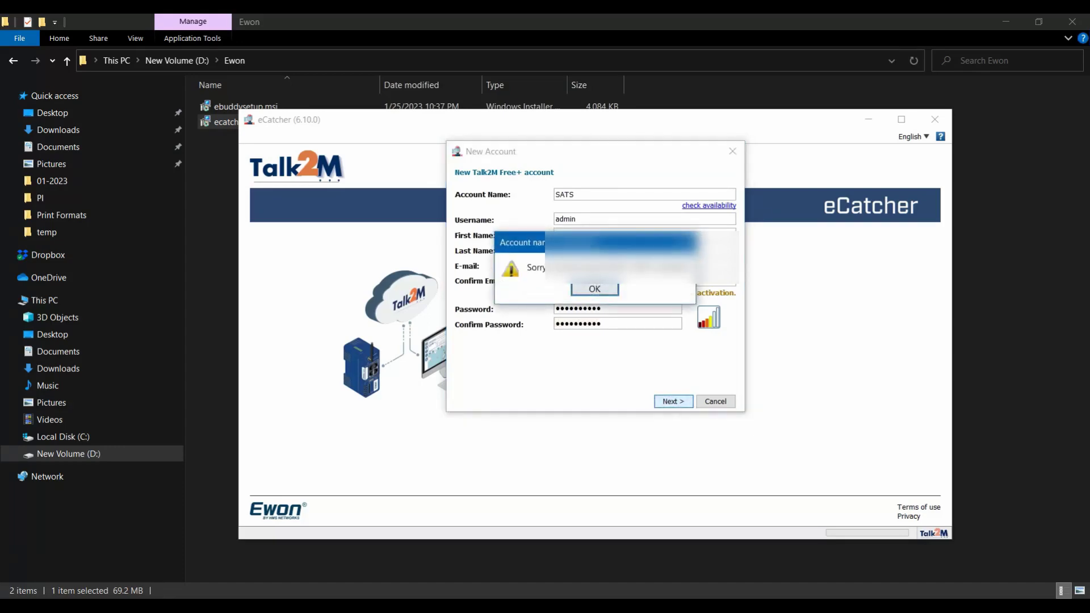
key(Return)
text(STABLEATS)
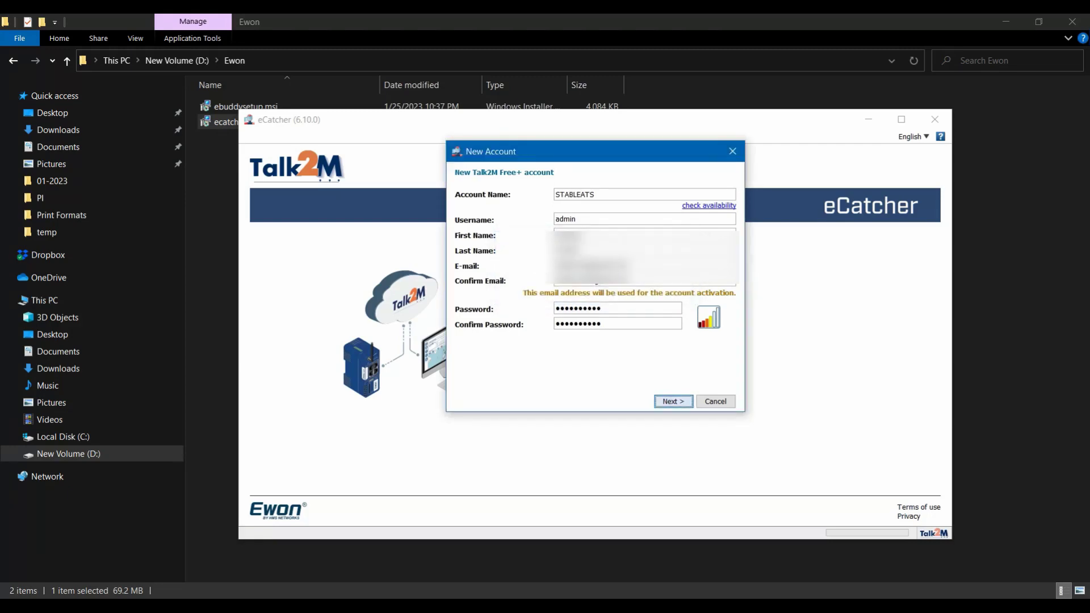
key(Return)
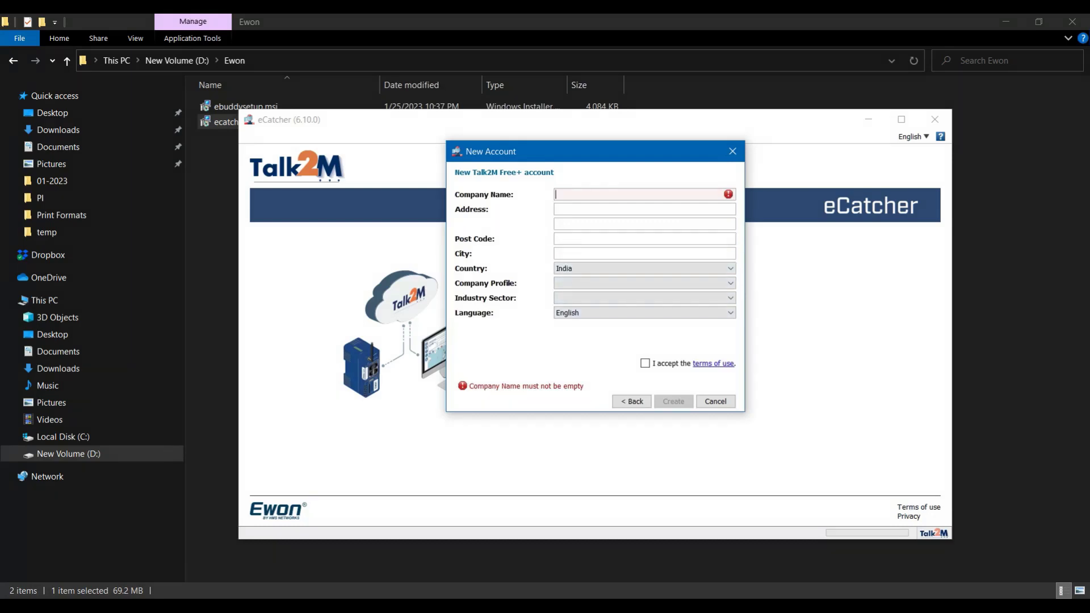
Step: Enter company name 'Stable Automation and Technology Solutions' with the company's street address, post code and city
text(Stable Automa)
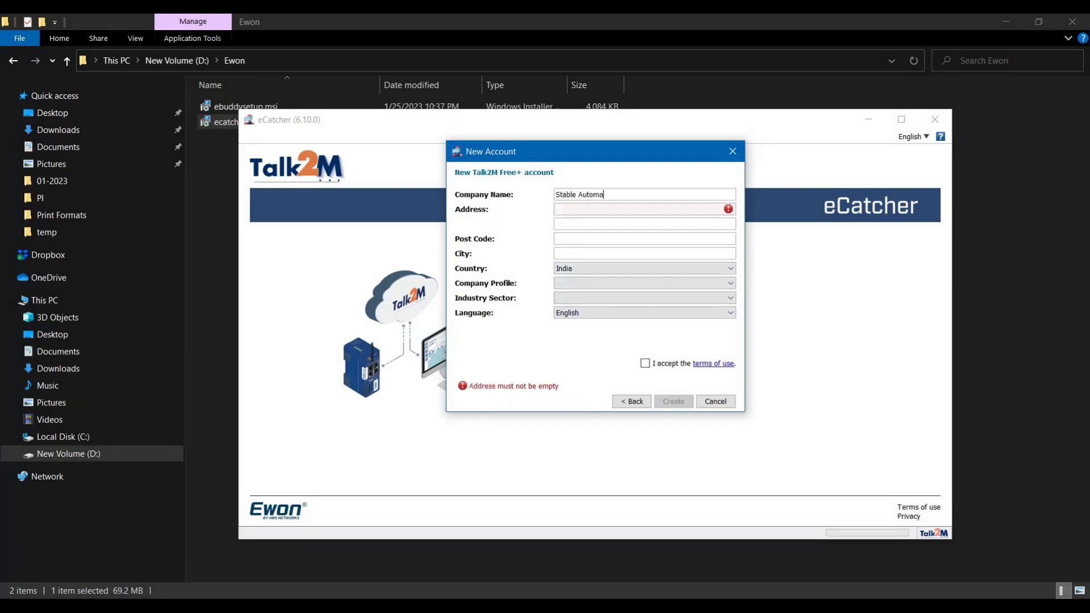
text(tion and Technology Solutions)
click(556, 209)
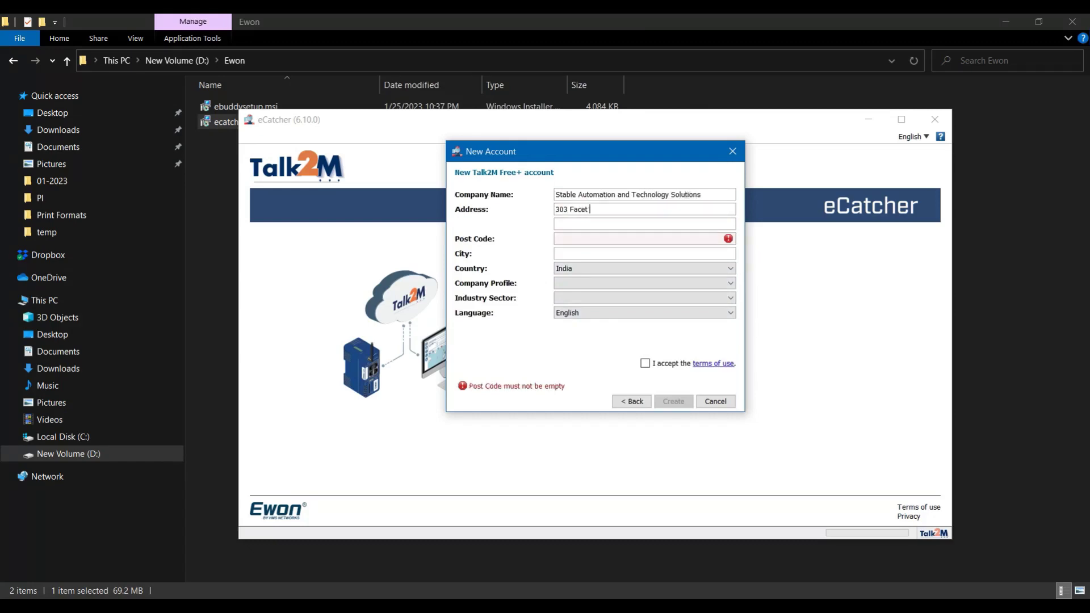
click(556, 224)
key(Tab)
text(391410)
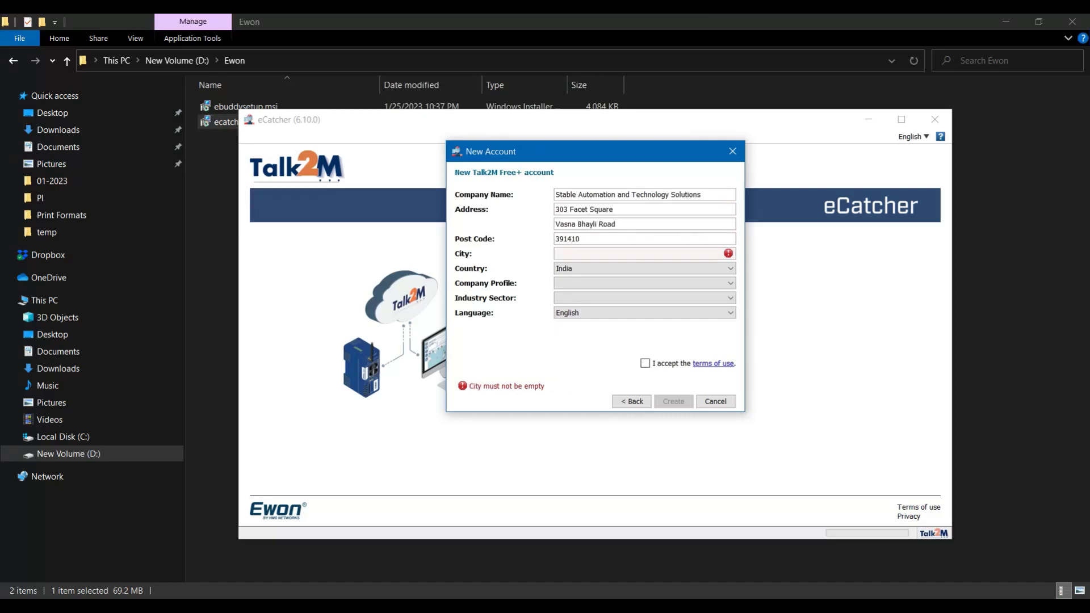
key(Tab)
text(Vadodara)
Step: Set company profile to System Integrator and industry sector to Oil, Gas & Chemicals
key(Tab)
key(Tab)
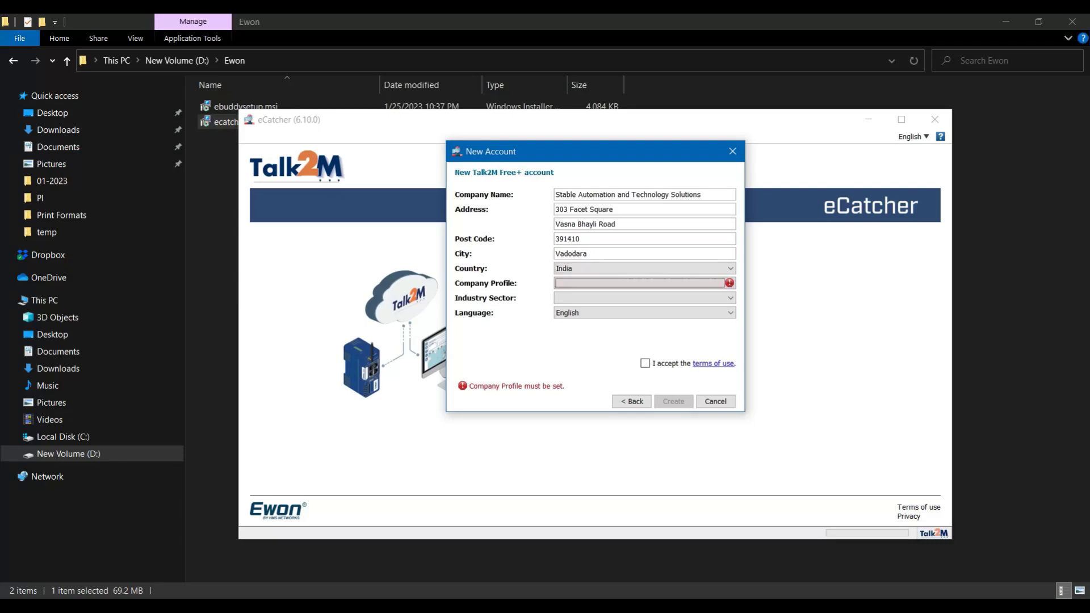
key(Down)
key(Down)
key(alt+Down)
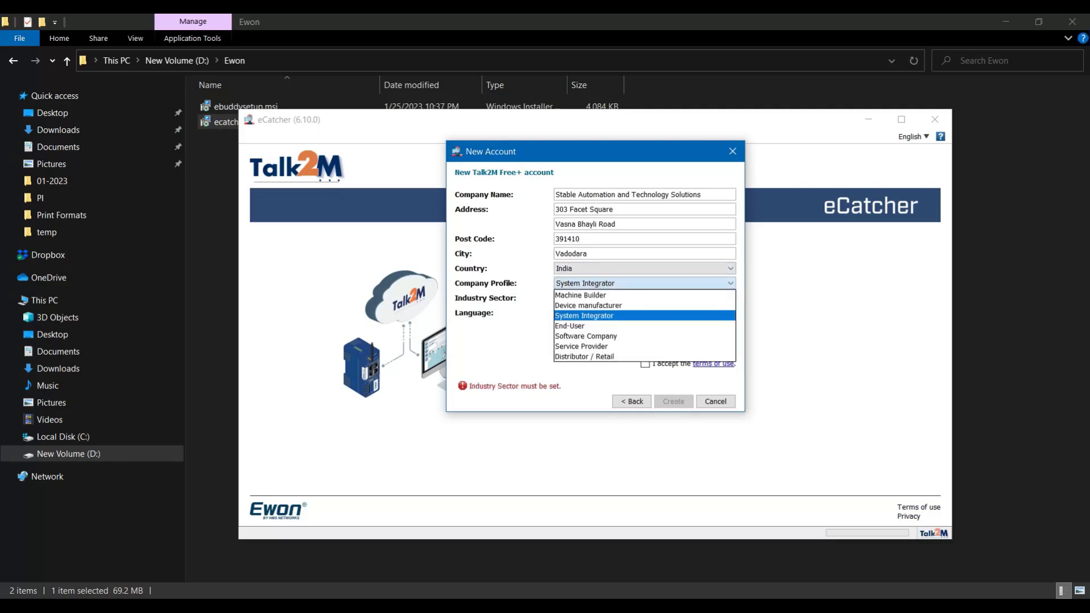
key(Up)
key(Up)
key(Down)
key(Down)
key(Tab)
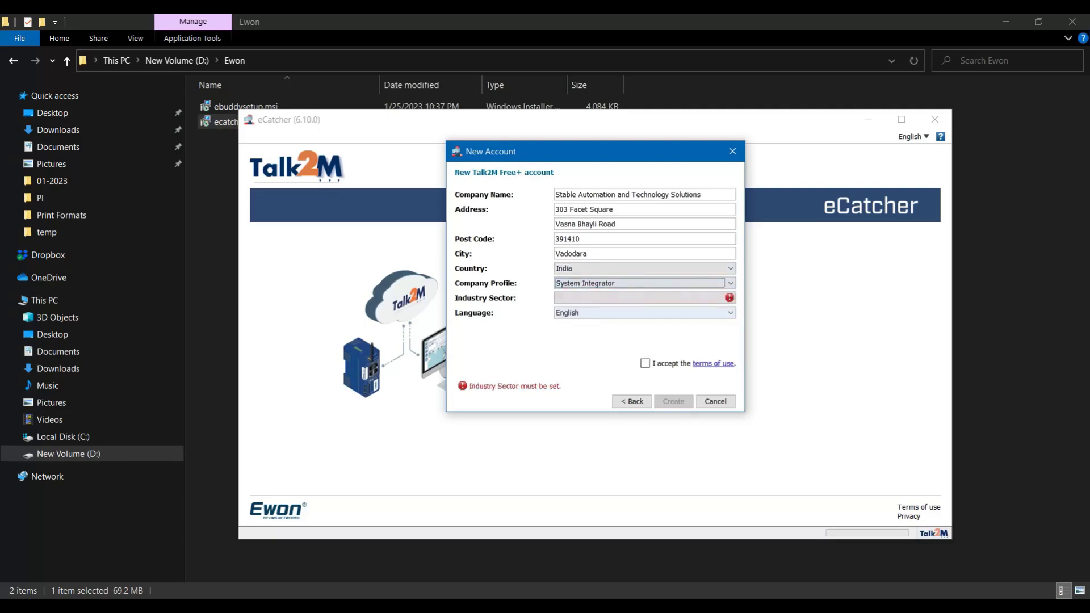
key(alt+Down)
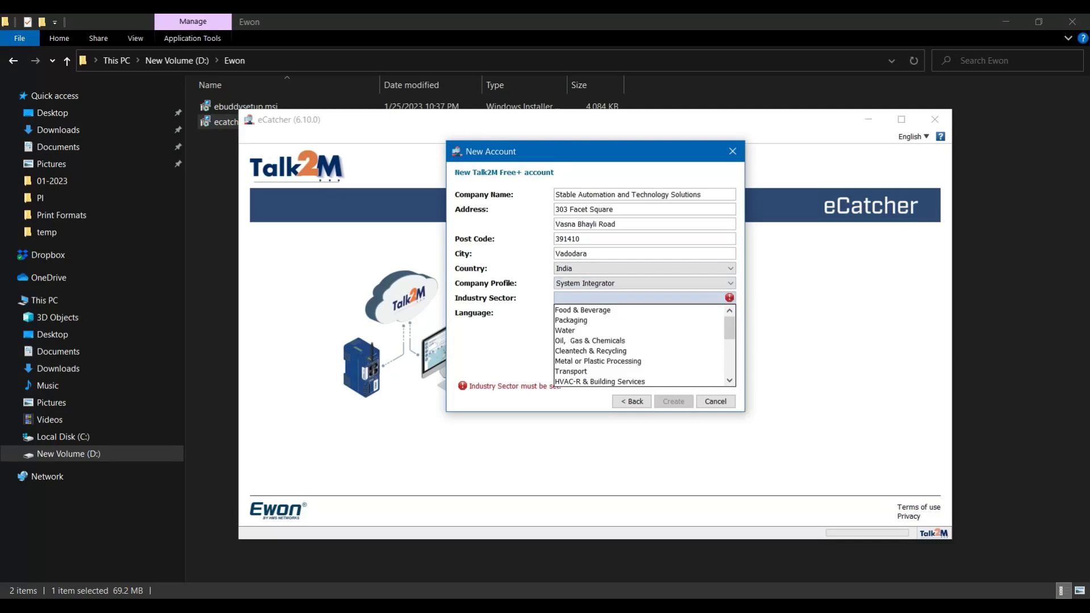
key(Down)
key(Down)
key(Down)
key(Down)
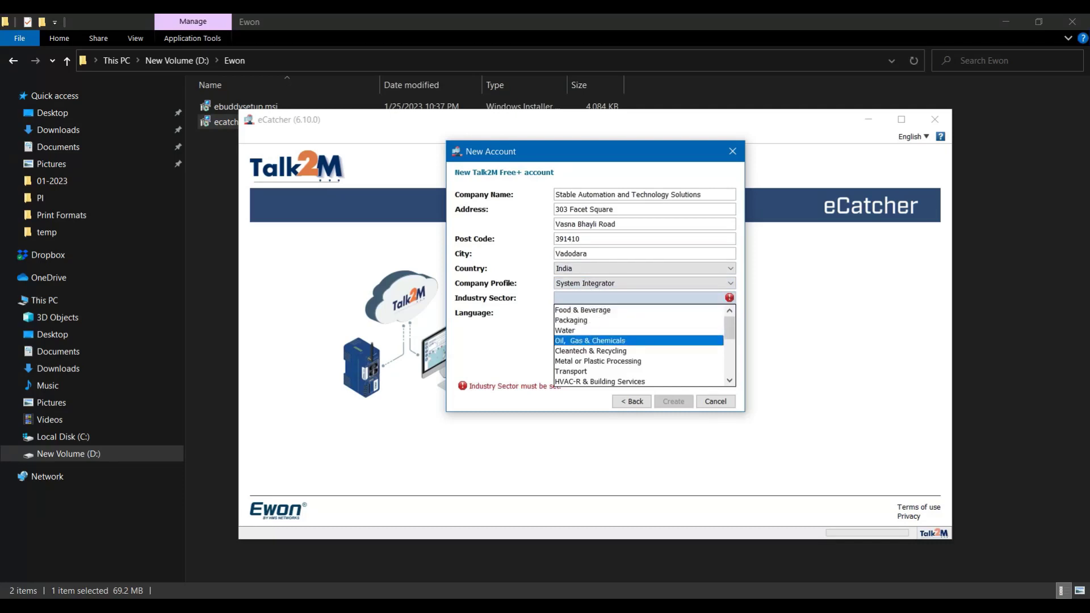
scroll(638, 345, down, 2)
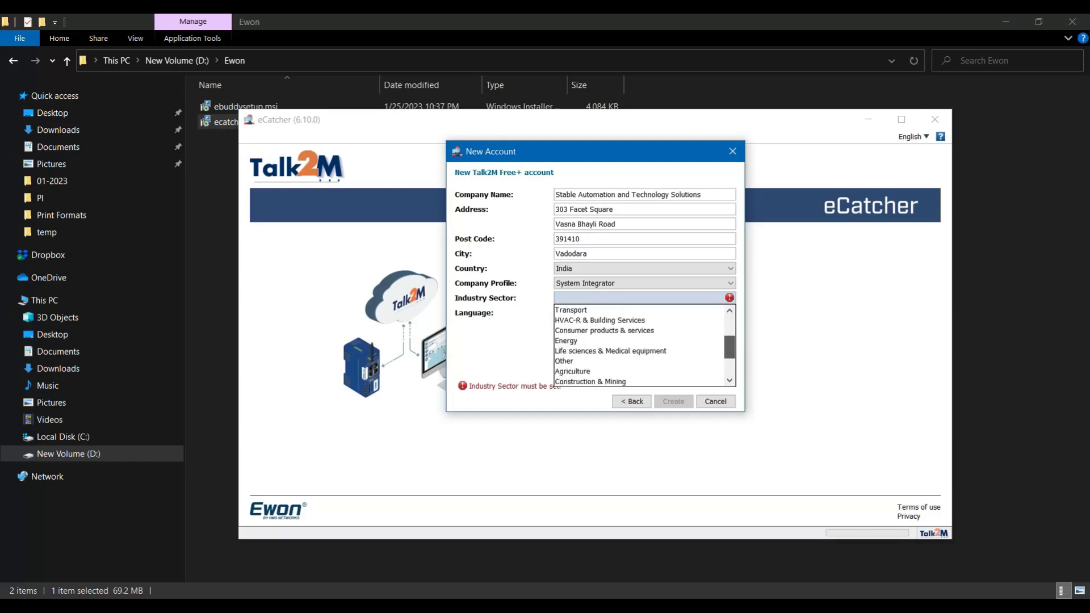
scroll(638, 345, down, 3)
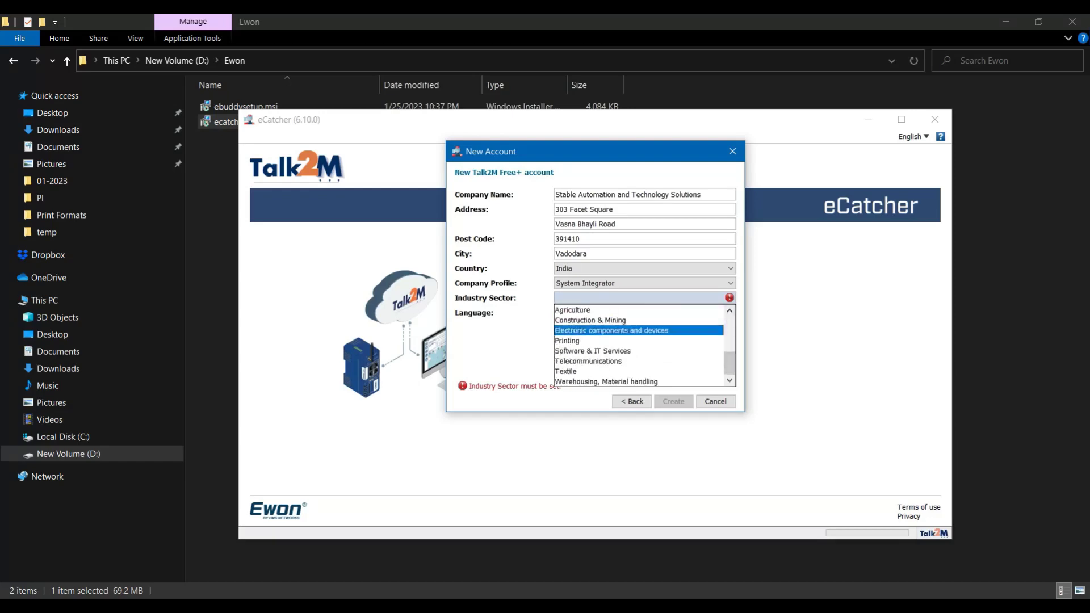
scroll(639, 332, up, 4)
click(639, 341)
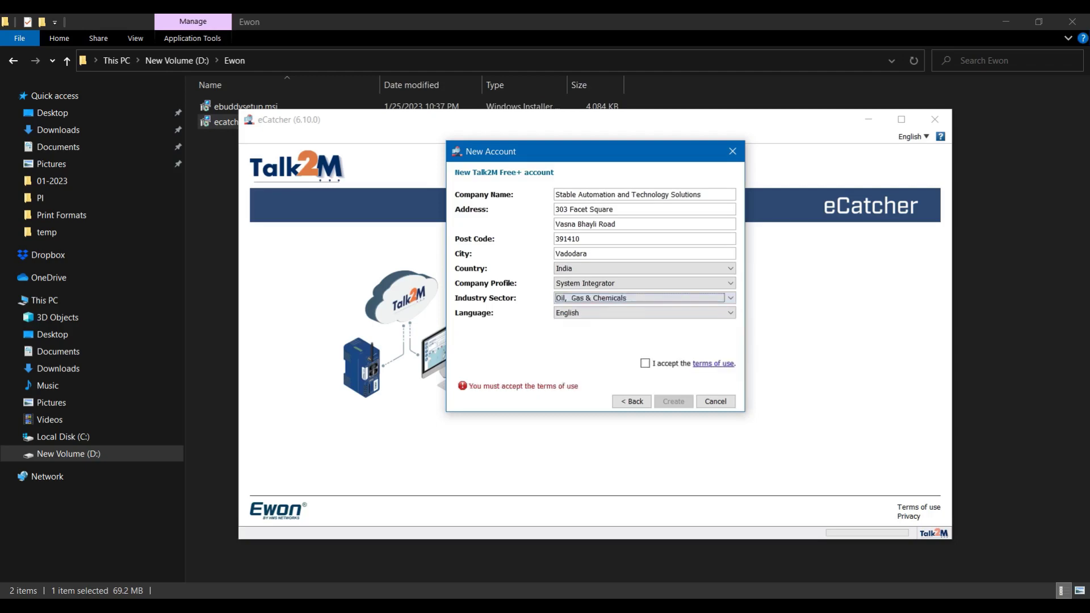
Step: Accept the terms, create the Talk2M account, dismiss the confirmation, and switch to the browser
click(645, 363)
click(673, 401)
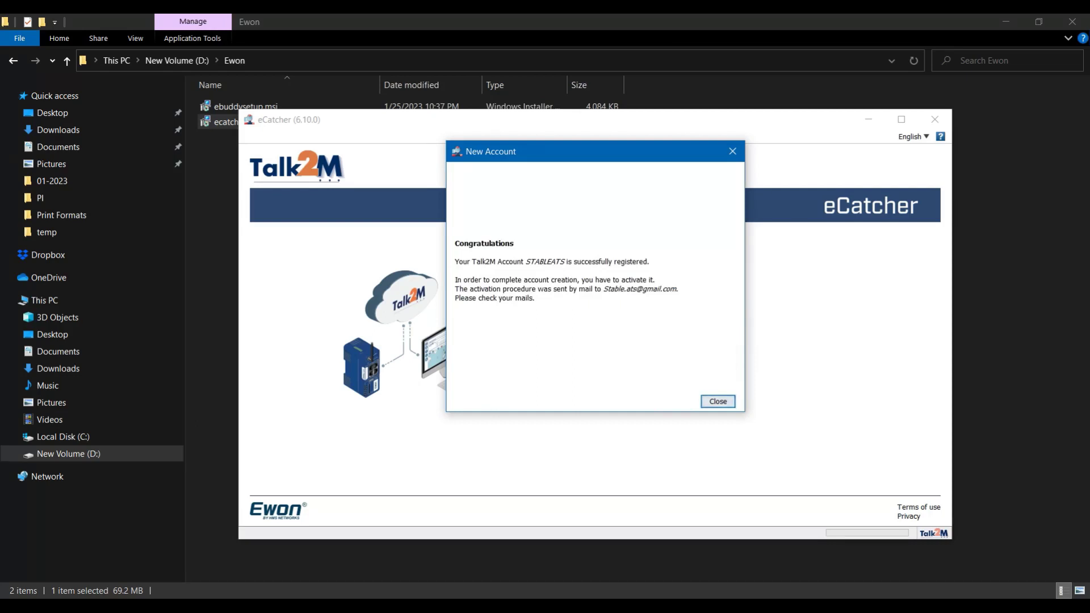
key(Return)
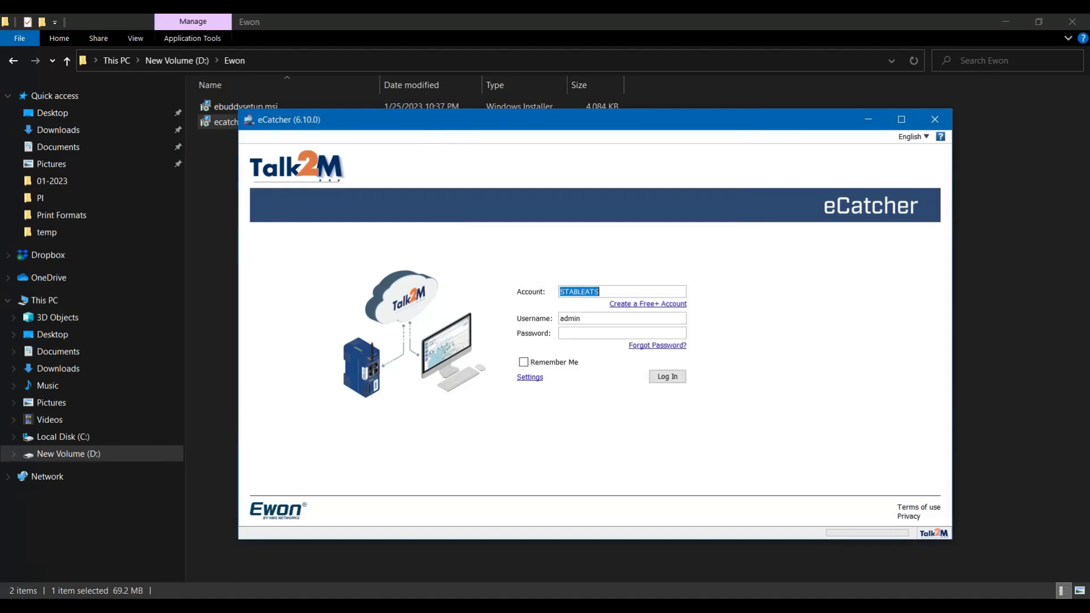
key(alt+Tab)
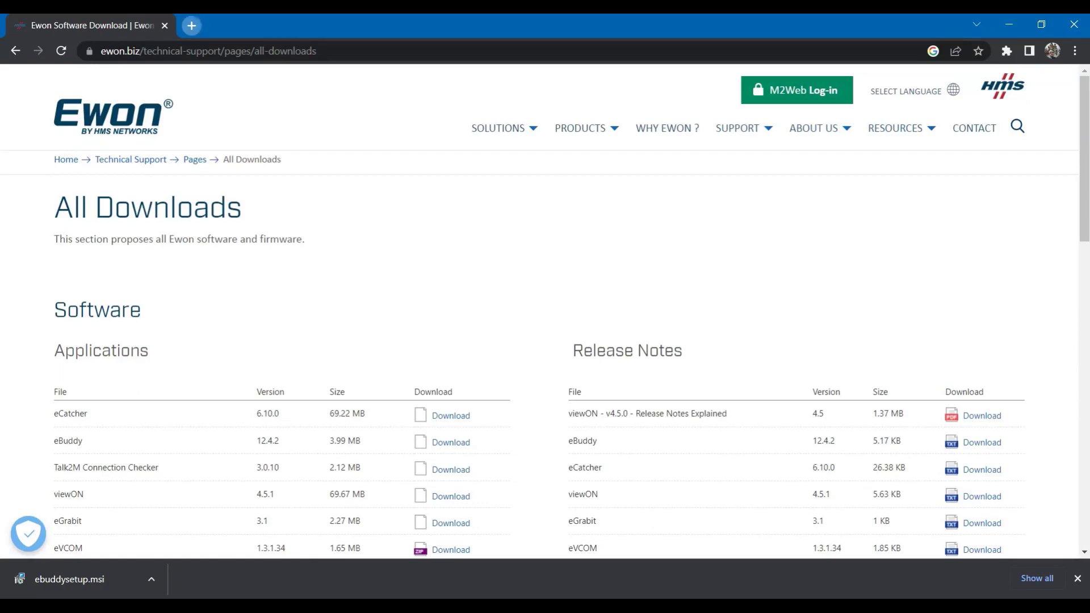
Step: Open Gmail in a new tab and follow the Talk2M account activation link
key(ctrl+t)
text(mail.google.com/mail/u/1/)
key(Return)
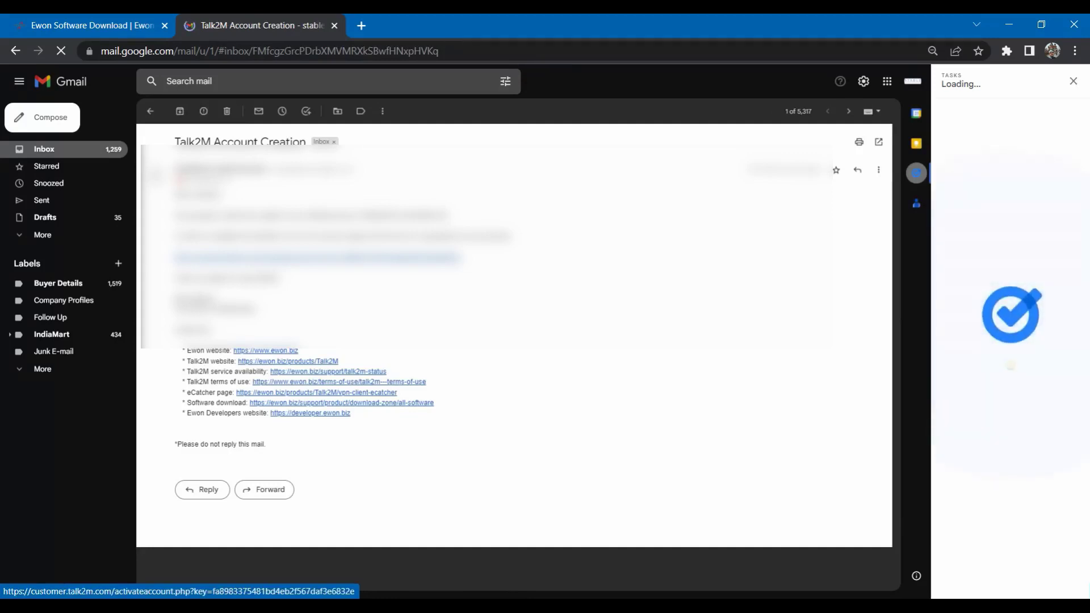
click(341, 402)
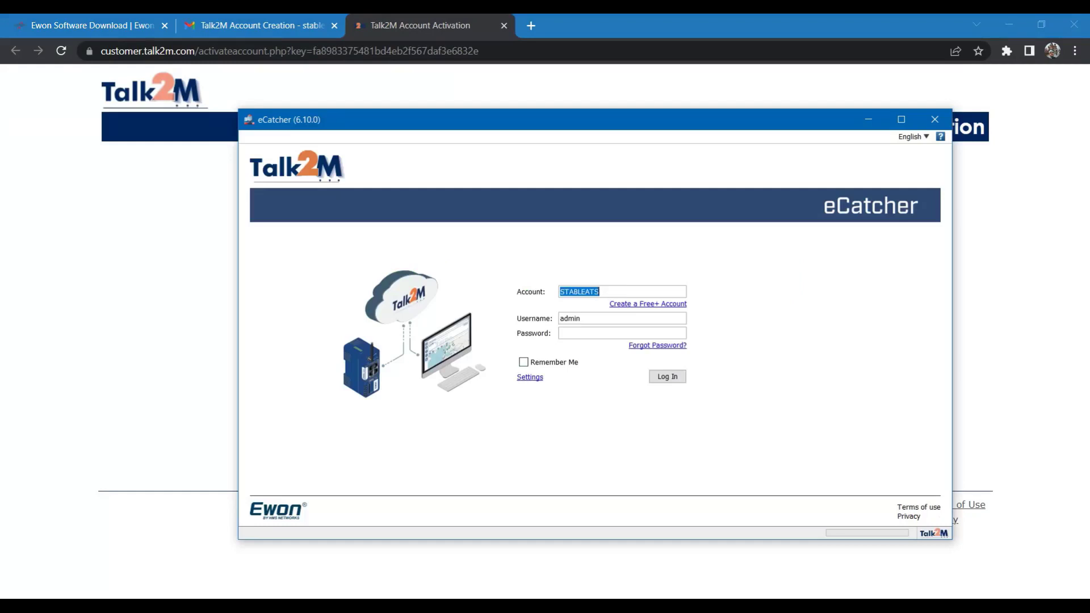
Step: Log in to STABLEATS with the account password, ticking Remember Me
click(562, 333)
text(••••••••••)
click(524, 362)
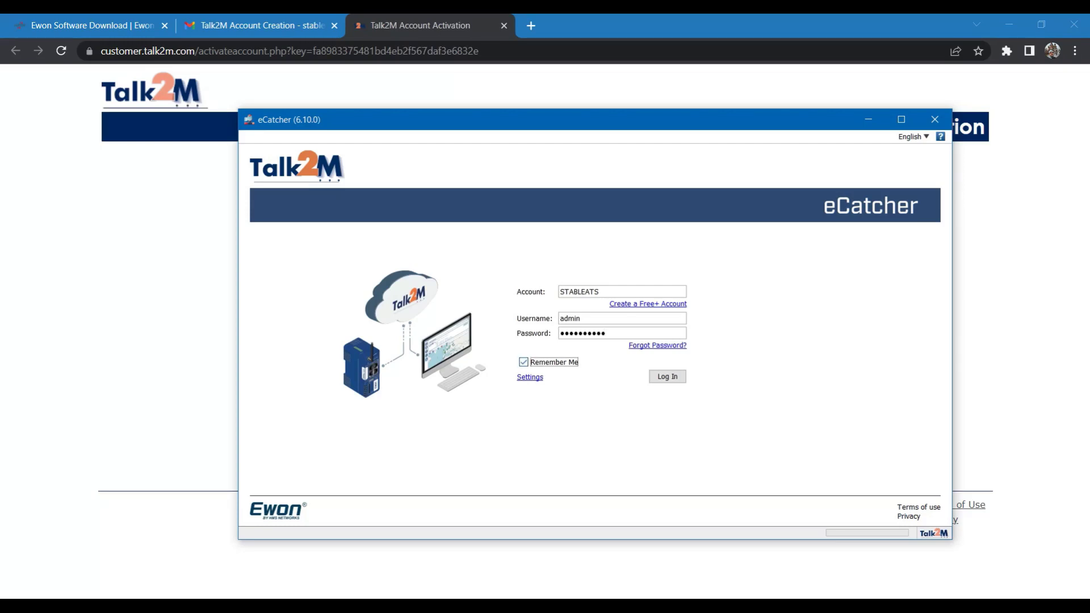
key(Return)
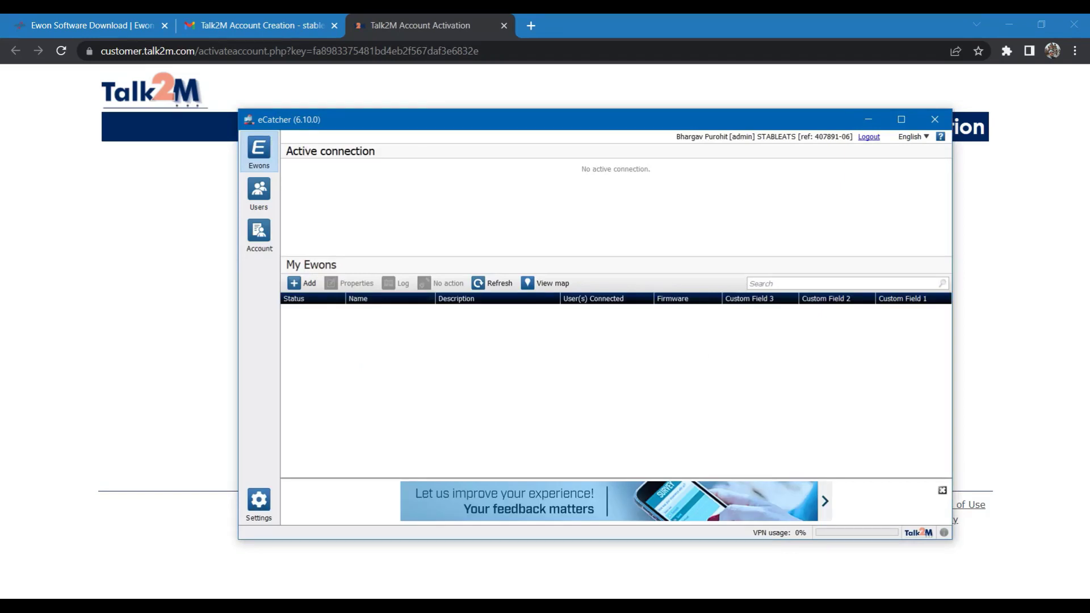
Step: Add Ewon TEST_DEV1 with description 'site name' and Permanent connection type
click(305, 282)
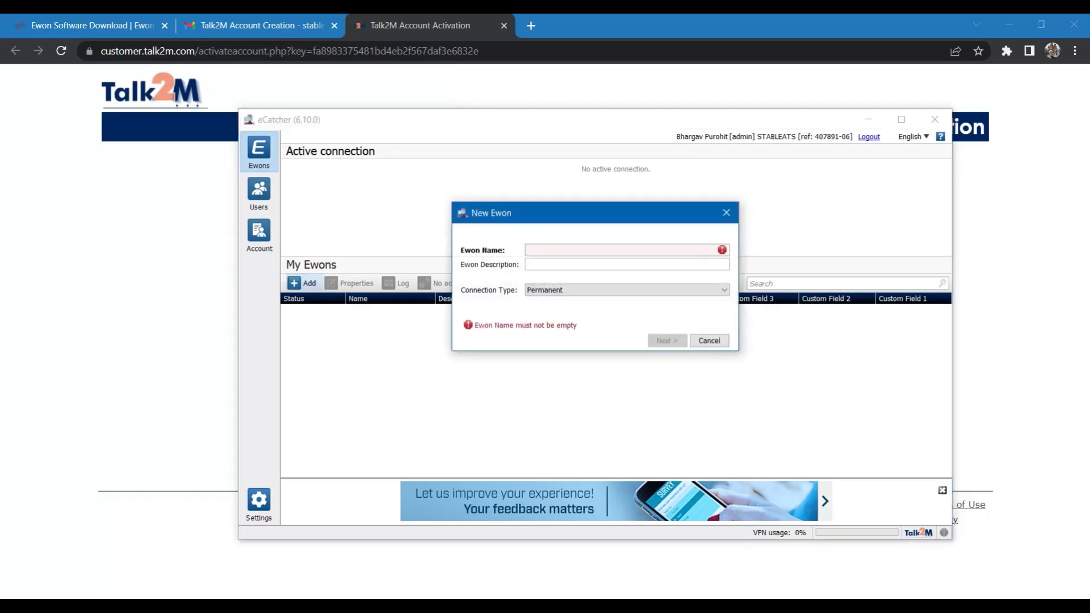
text(TEST_DEV1)
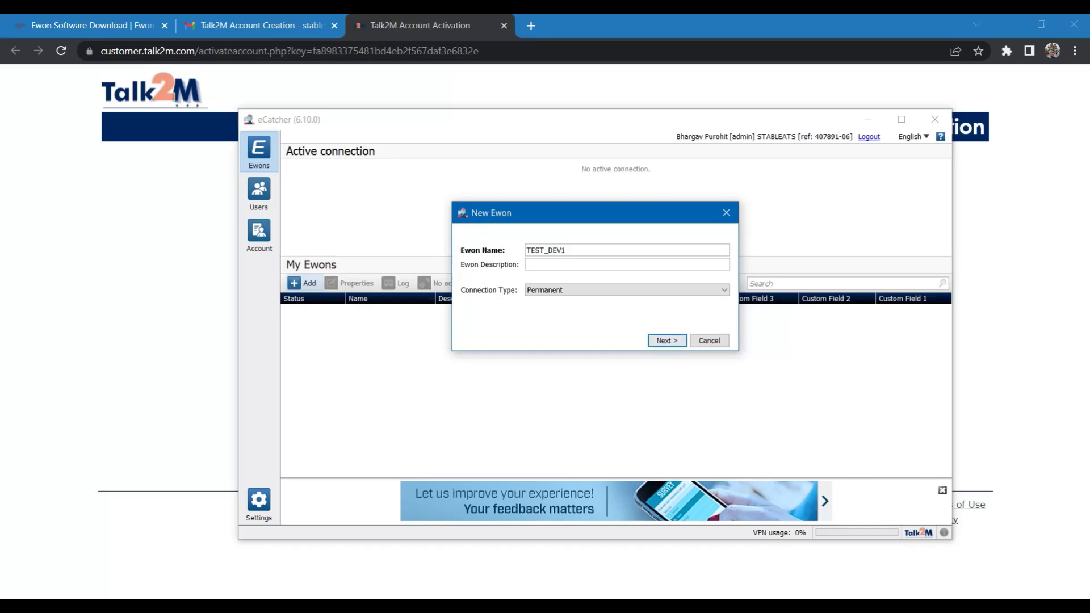
click(568, 264)
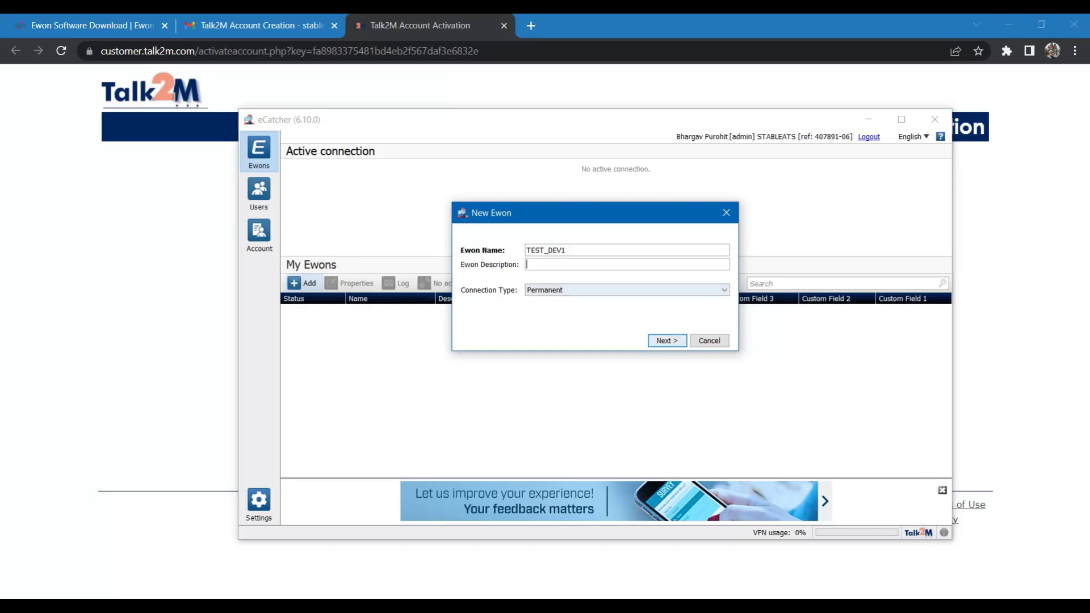
text(site)
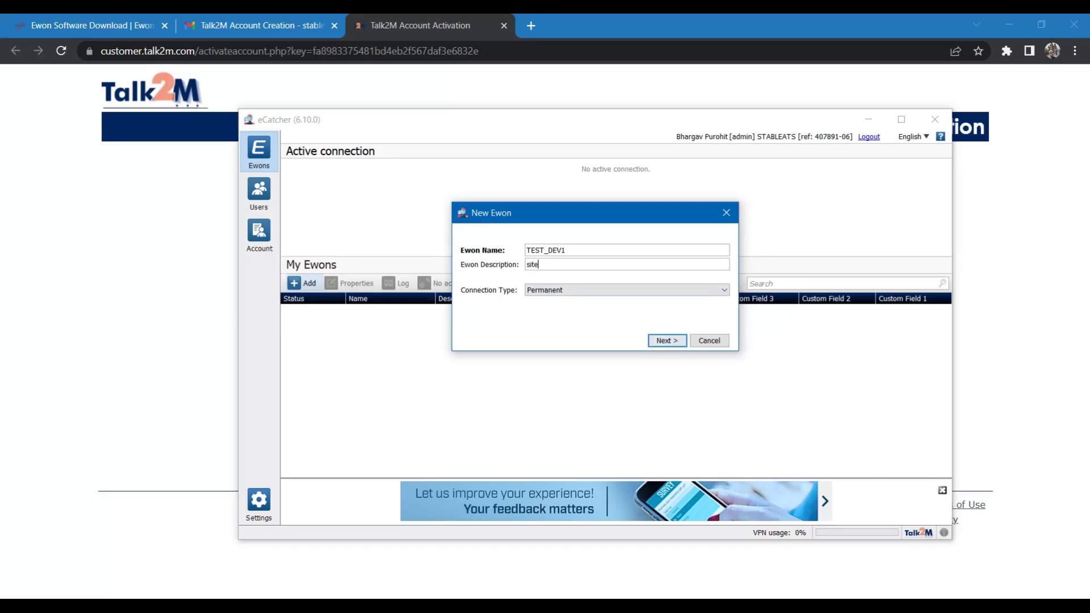
text( name t- lo)
key(BackSpace)
key(BackSpace)
key(BackSpace)
key(BackSpace)
key(Tab)
key(alt+Down)
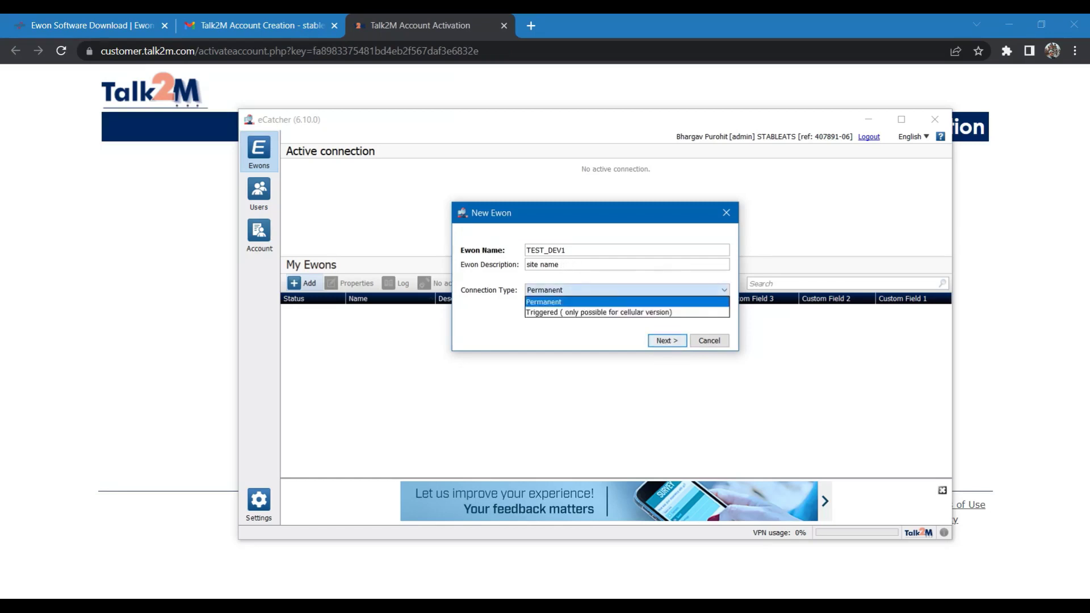
key(Return)
key(Return)
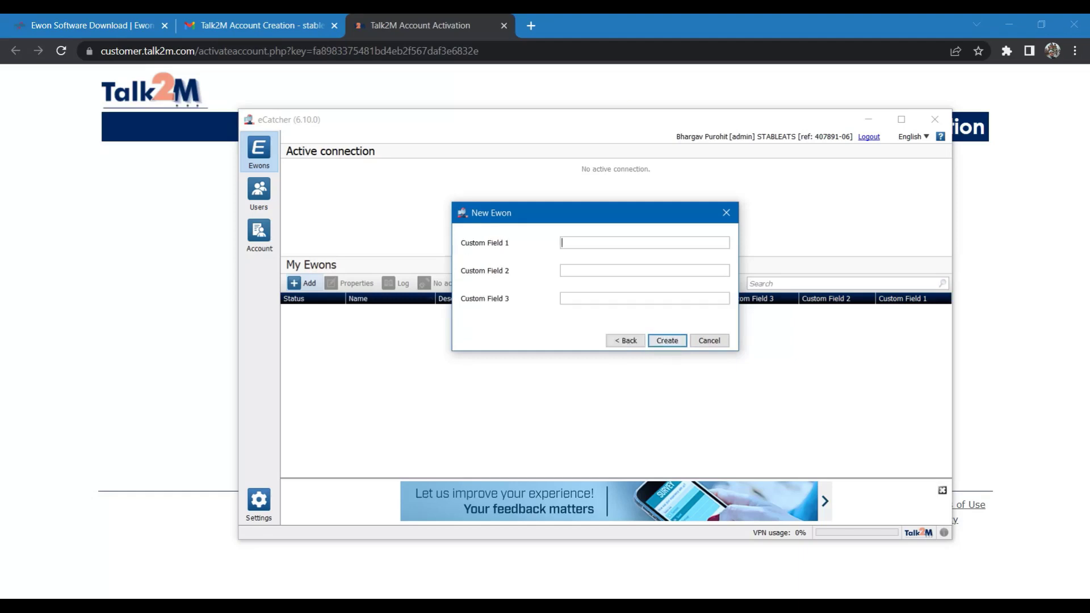
Step: Fill custom fields with 'this ewon belongs to this site', 'xyz' and 'description'
text(this ewon belongs to this site)
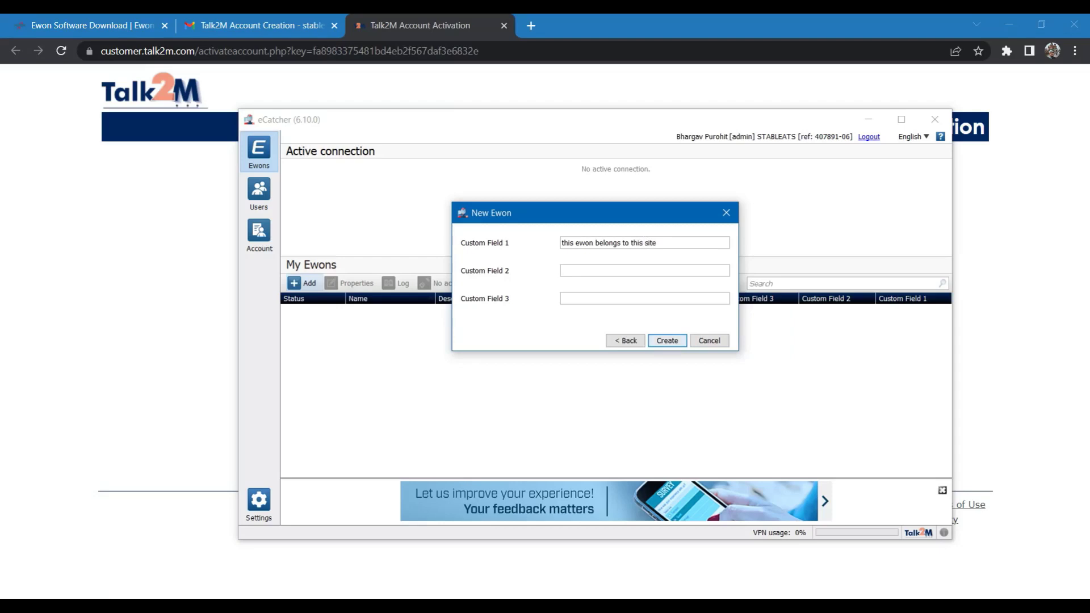
key(Tab)
text(xyz)
key(Tab)
text(description)
Step: Create TEST_DEV1, paste its activation key into a new Notepad, and return to the Ewon list
key(Return)
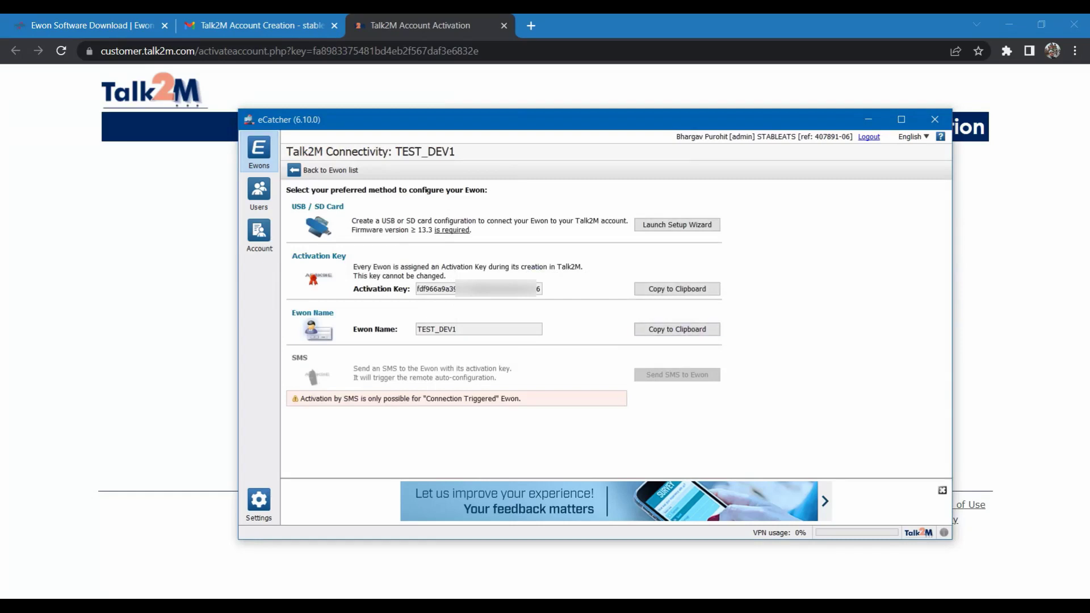
click(677, 288)
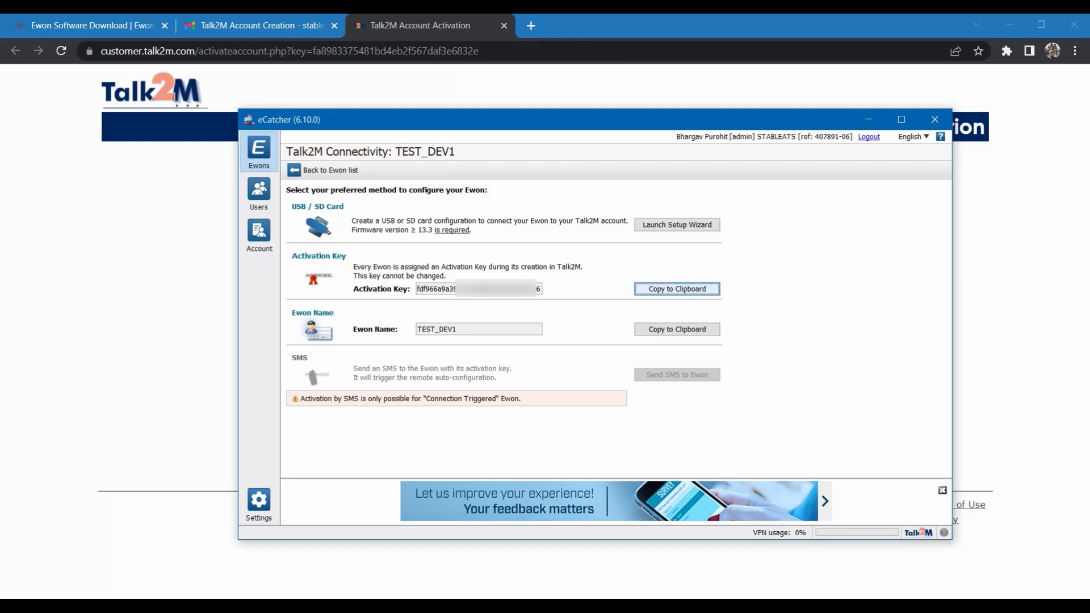
key(super+r)
text(notepad)
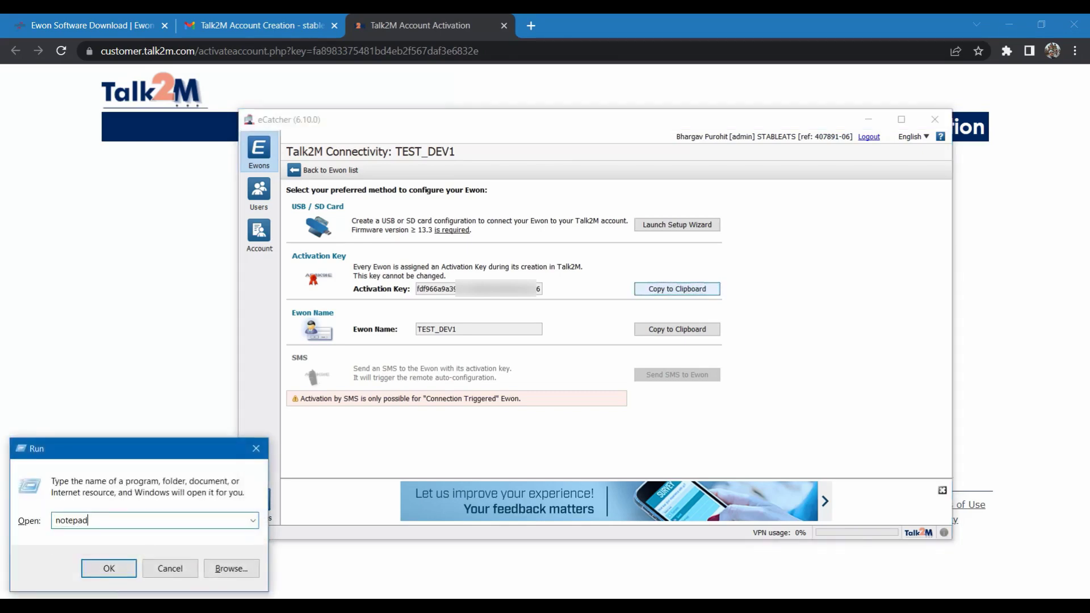
key(Return)
key(ctrl+v)
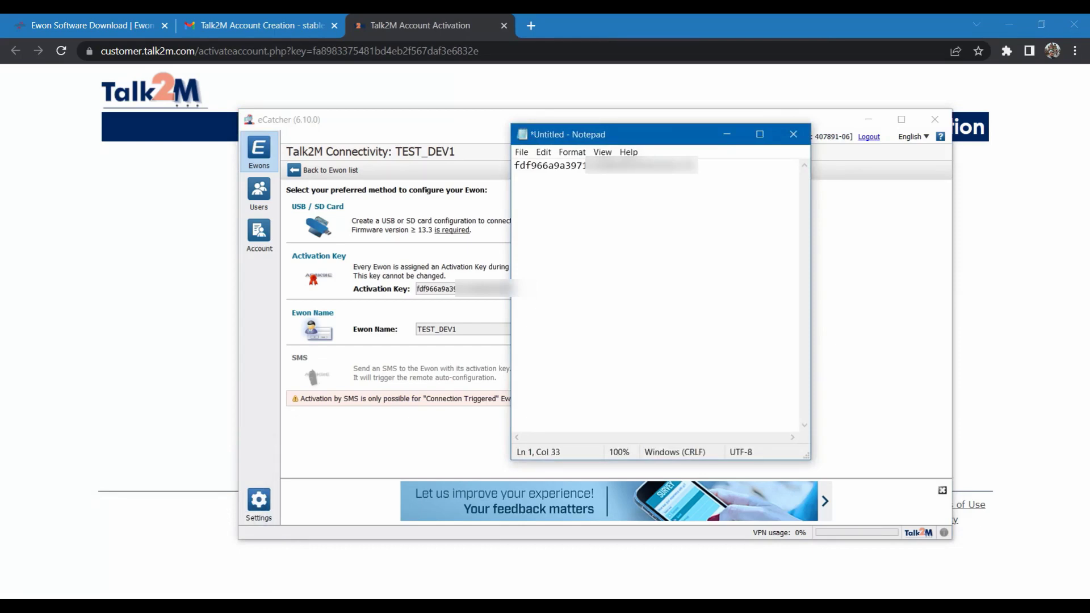
key(alt+Tab)
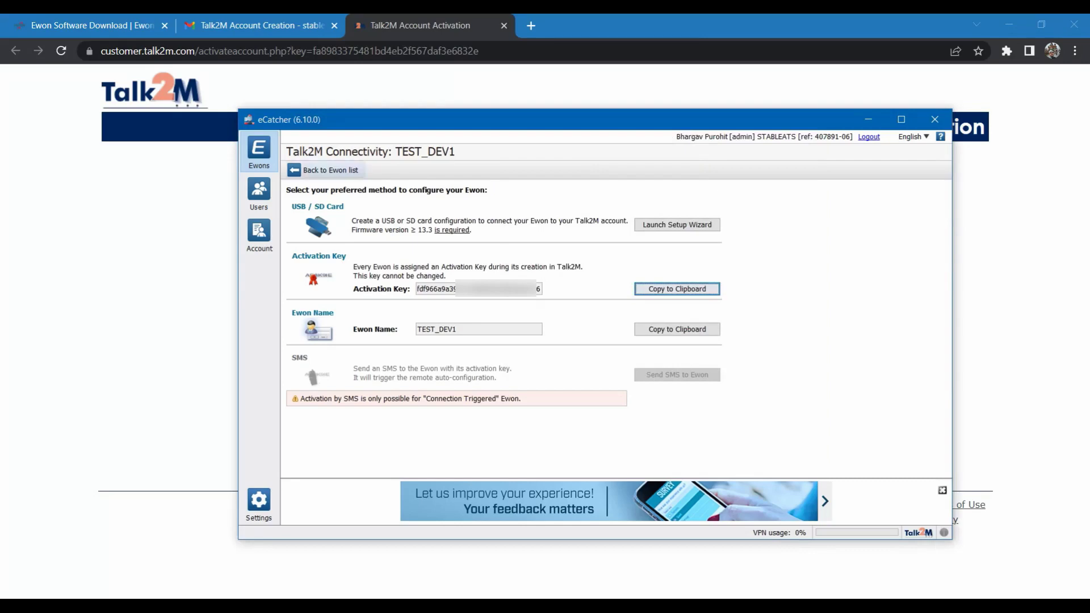
click(324, 170)
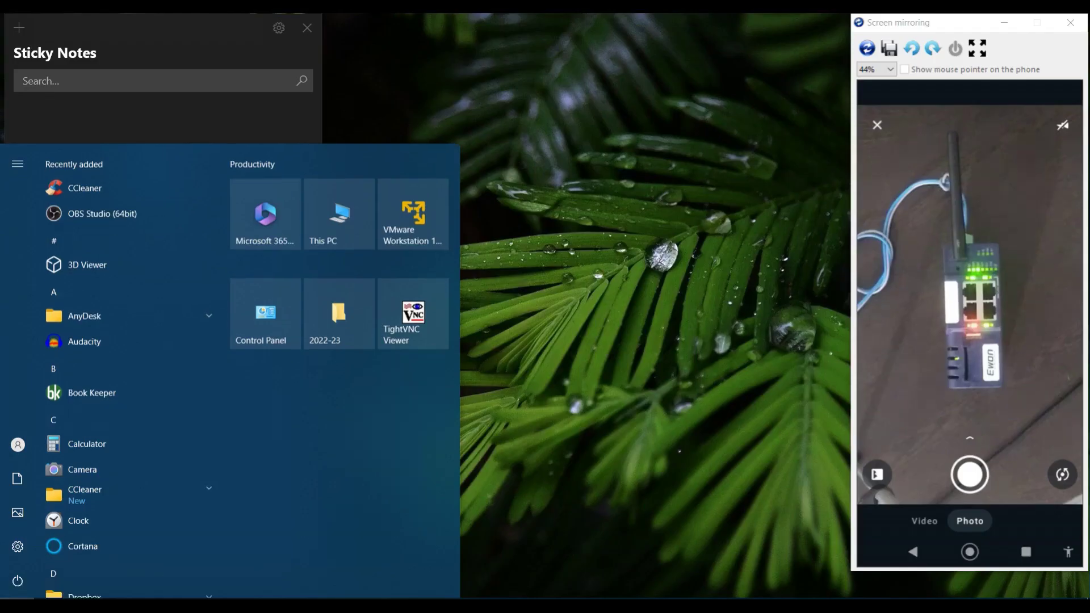
Step: Launch eBuddy, refresh to find the Ewon Cosy 131 at 10.0.0.53, and open it in the browser
text(eb)
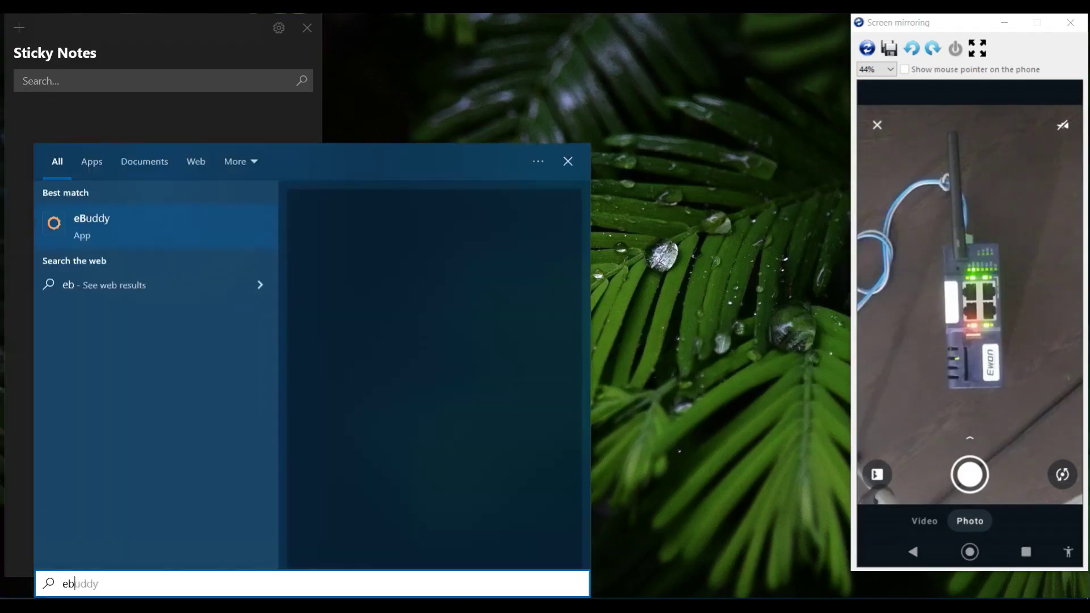
key(Return)
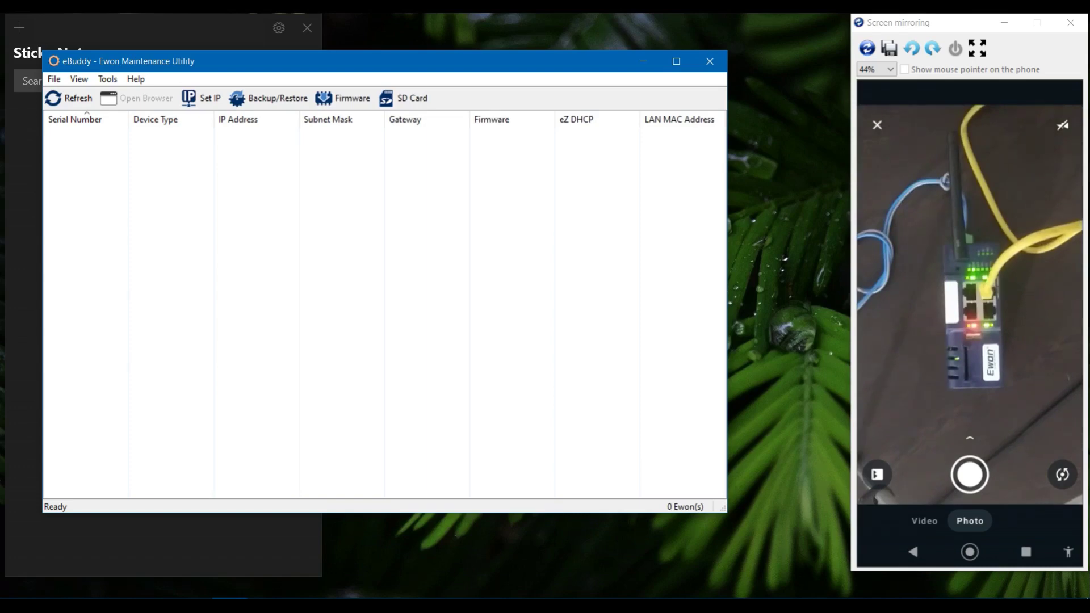
click(68, 98)
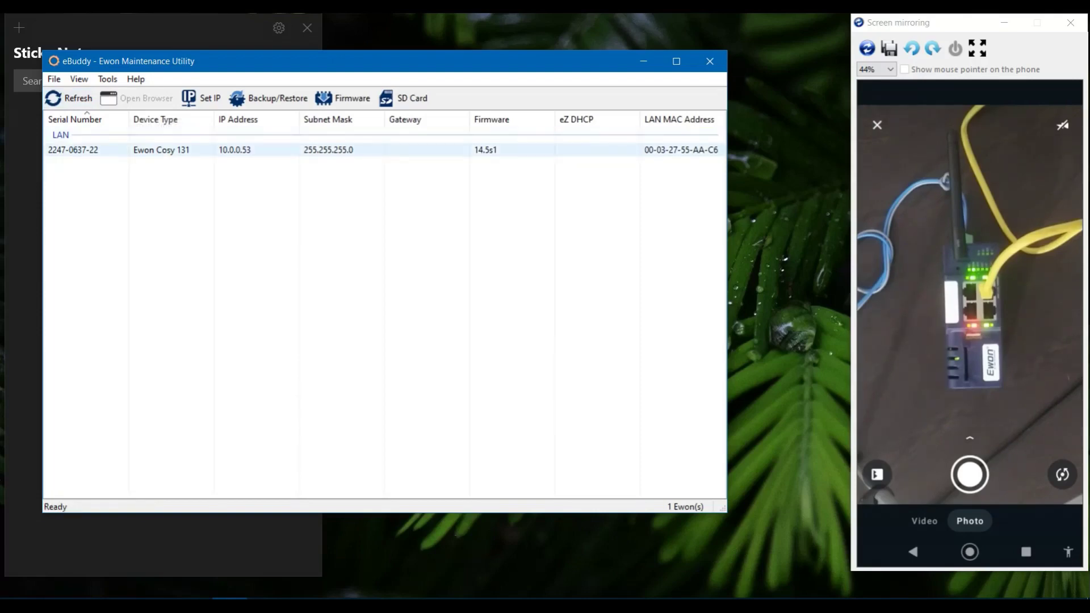
click(227, 150)
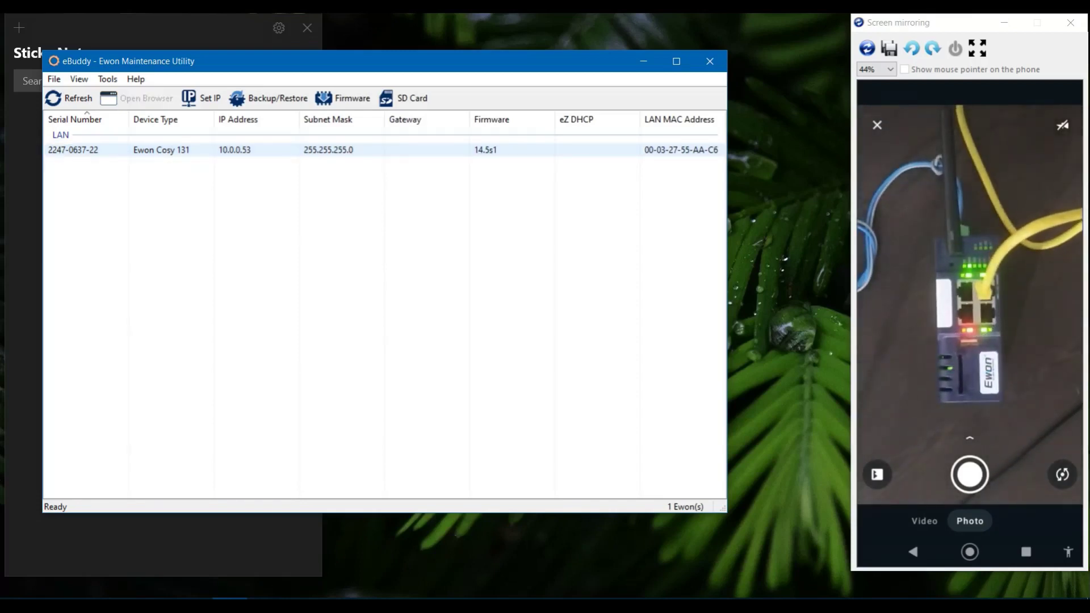
right_click(229, 150)
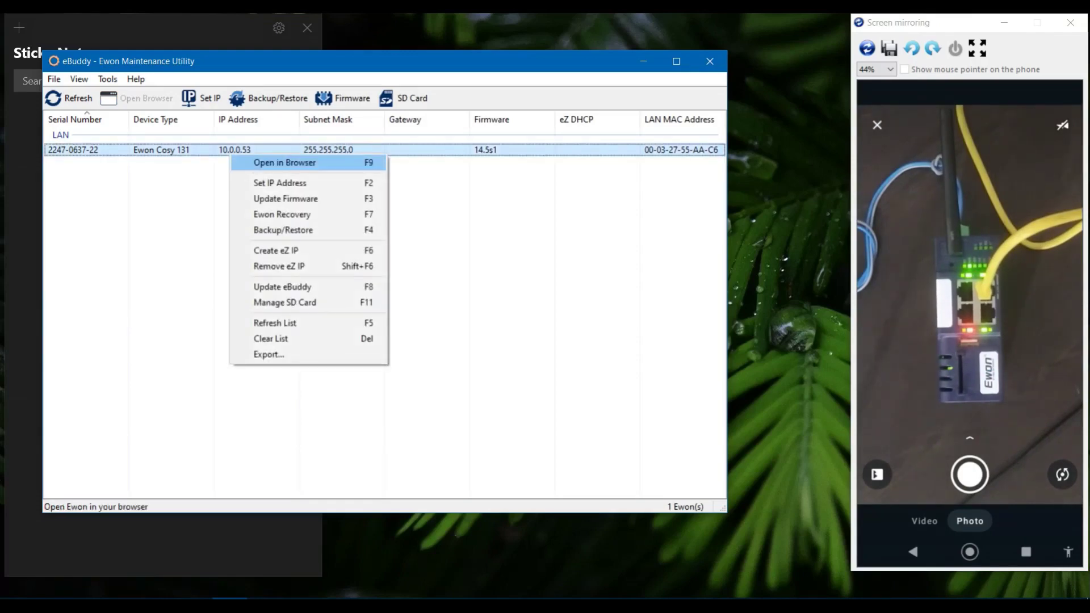
key(Escape)
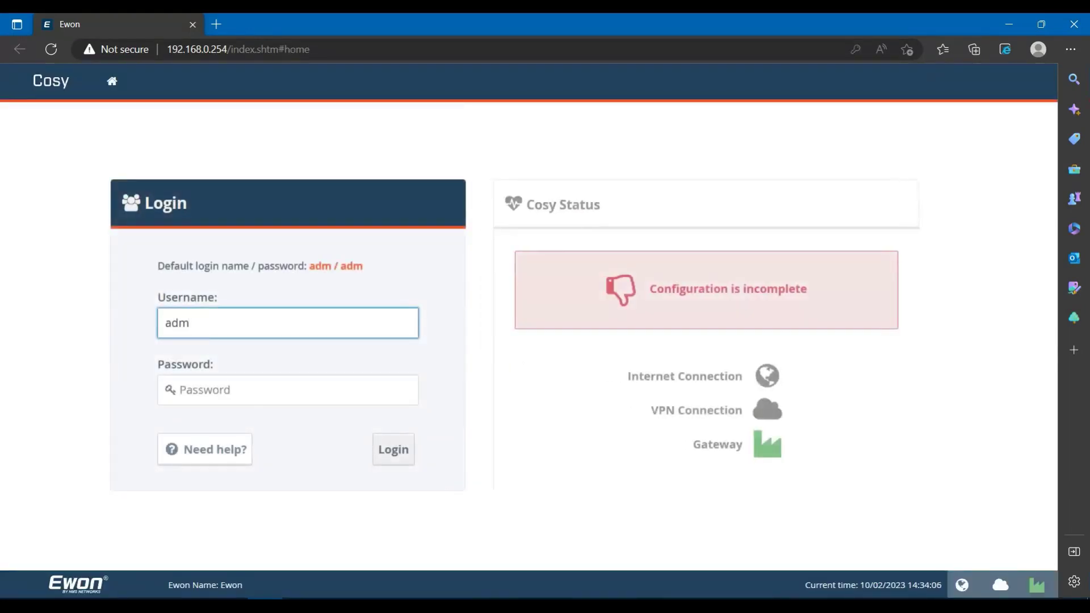
Step: Log in with the default admin password, keep English, and advance the System wizard to the Internet wizard
click(165, 390)
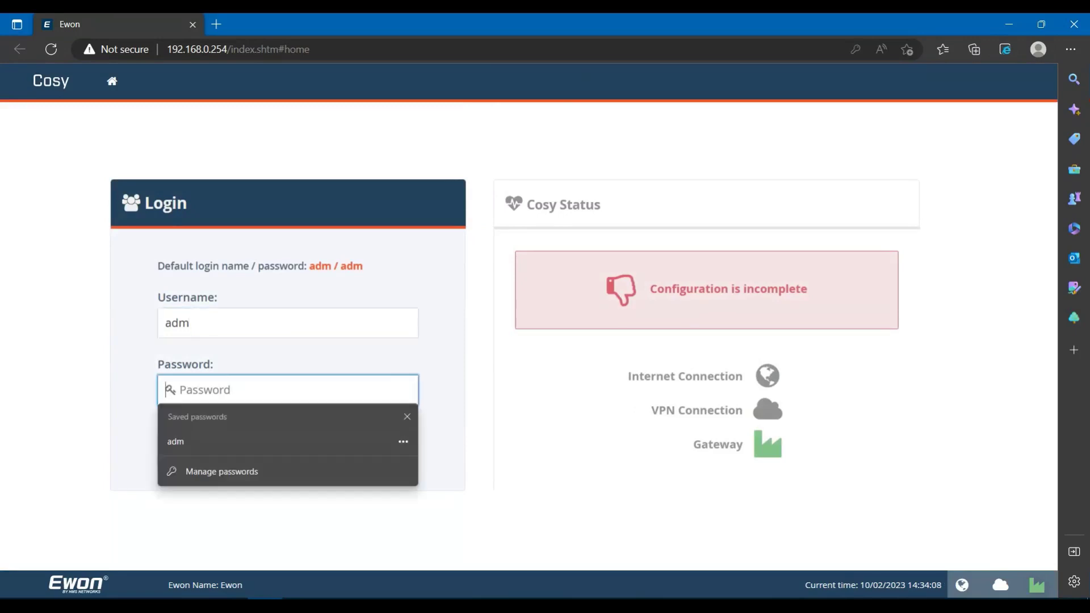
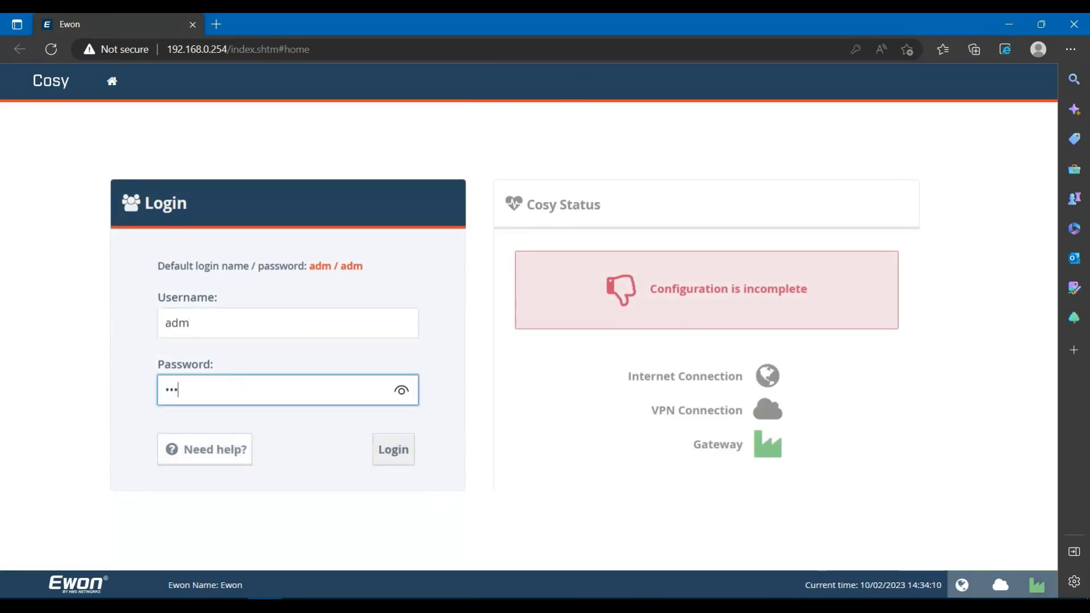
key(Return)
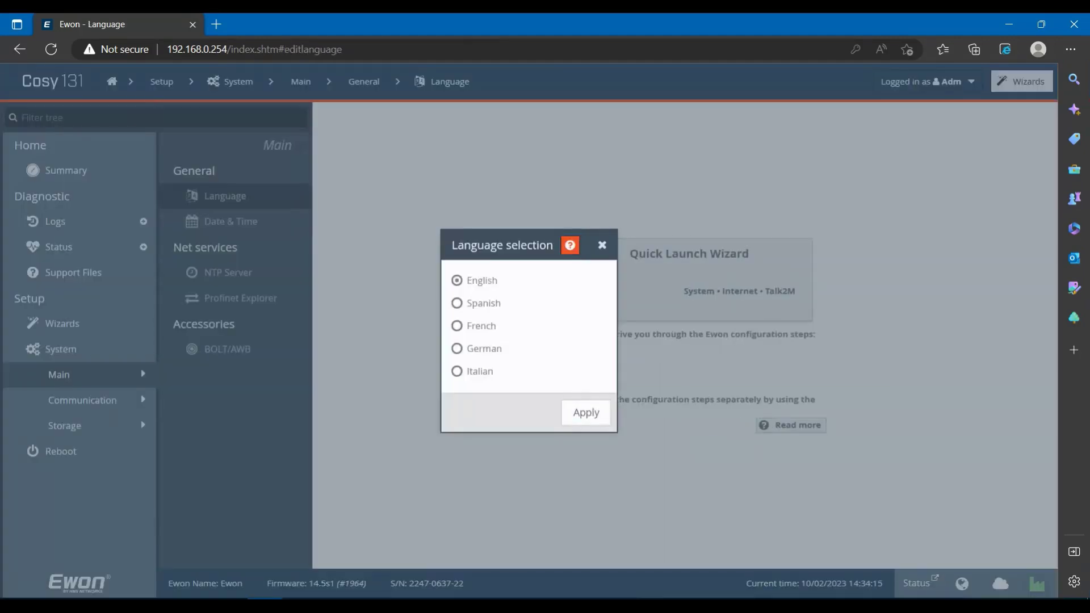
key(Return)
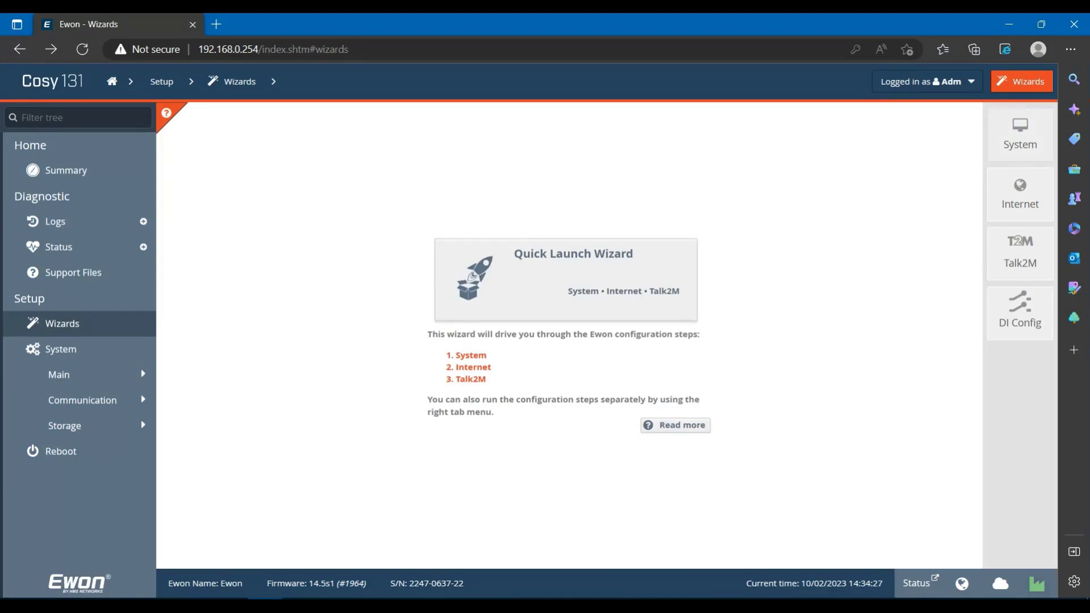
click(1021, 136)
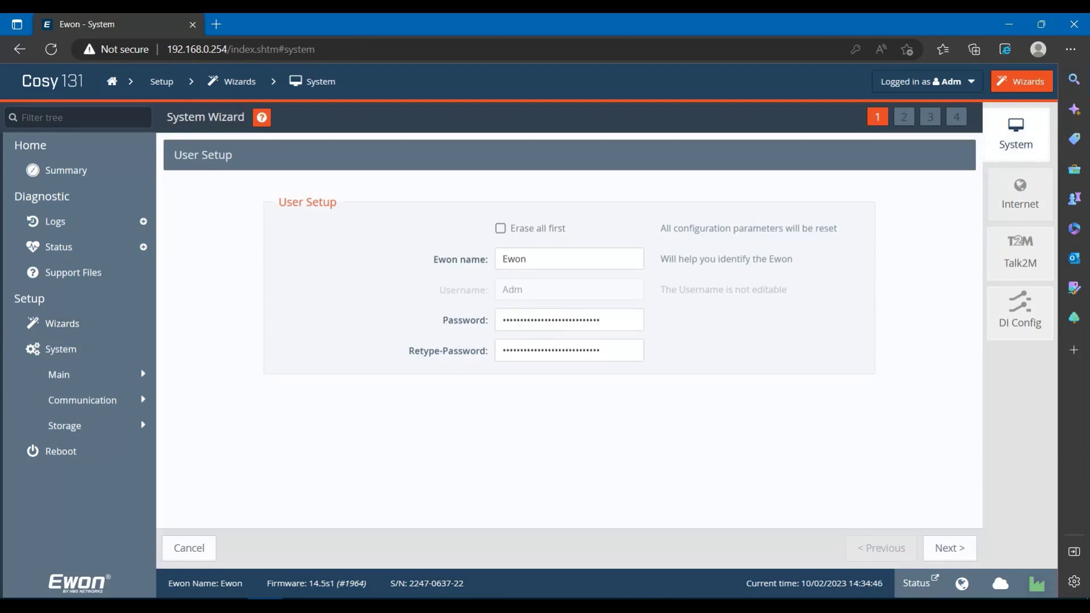
click(1020, 193)
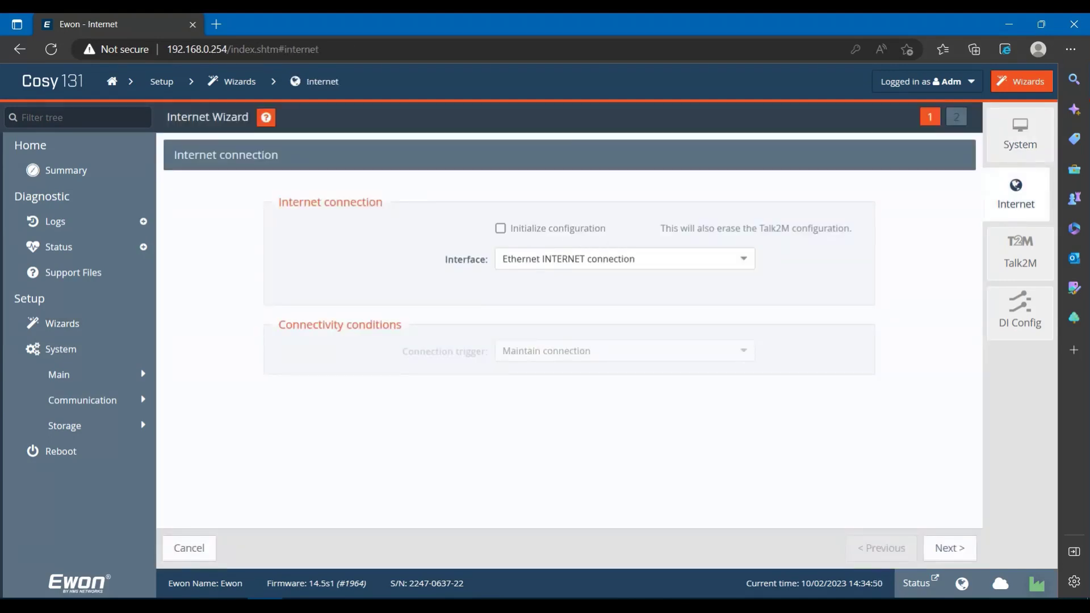
Step: Set the internet interface to WiFi INTERNET connection and advance to WiFi settings
click(625, 259)
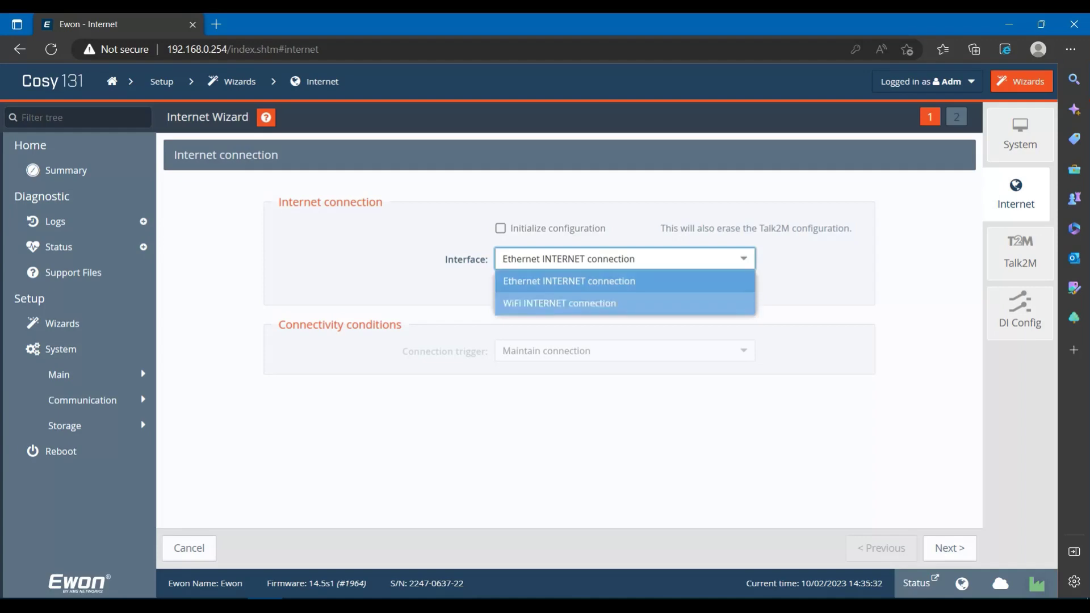
click(568, 303)
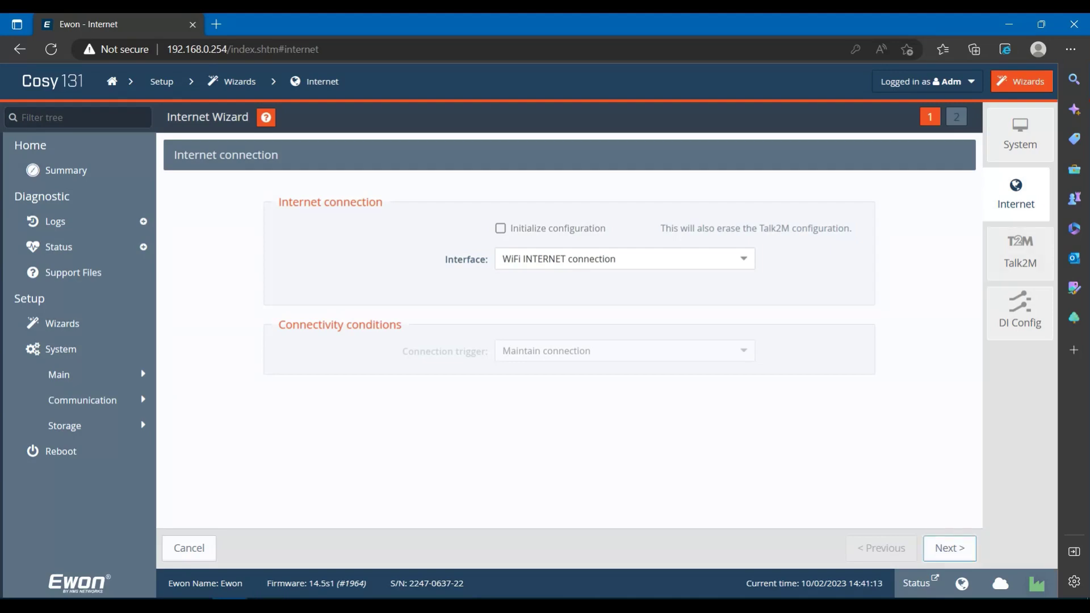
click(625, 259)
click(625, 301)
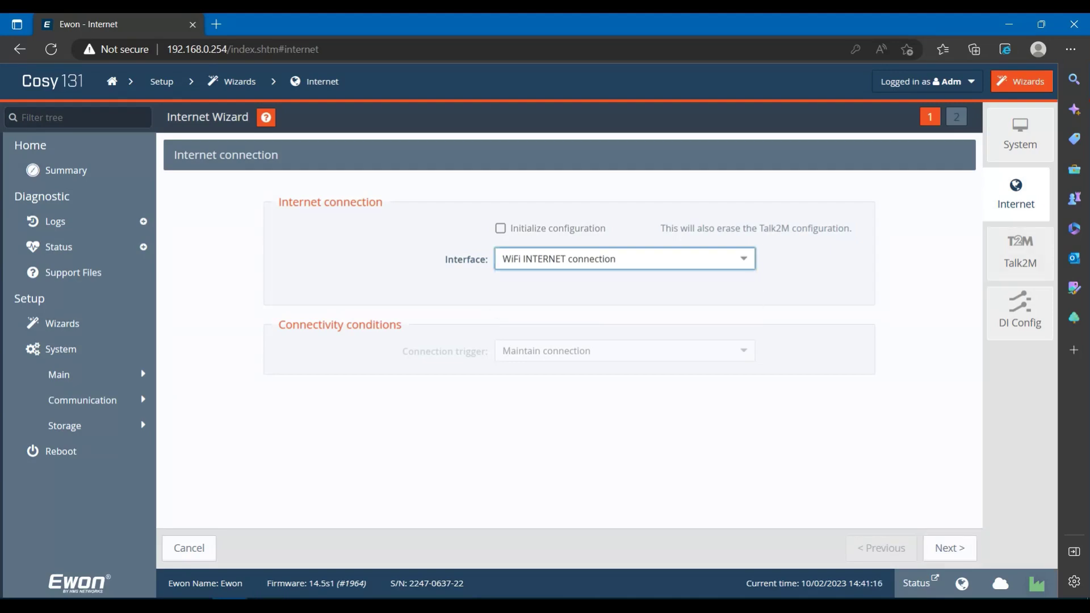
click(950, 548)
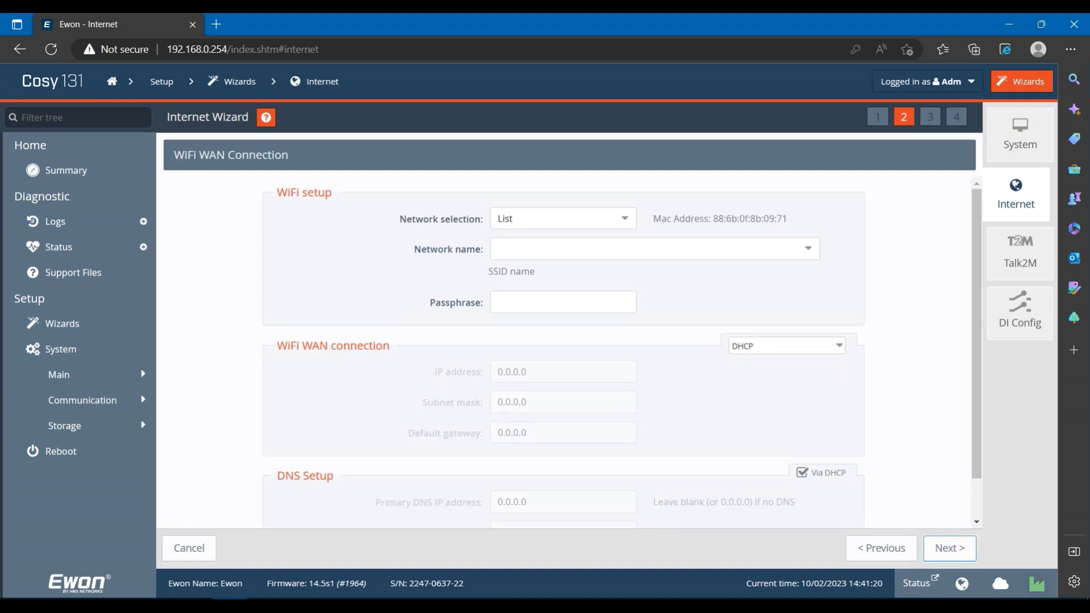
Step: Join the Phone-wifi network with its passphrase, pass the connection test, and finish without fallback
click(653, 248)
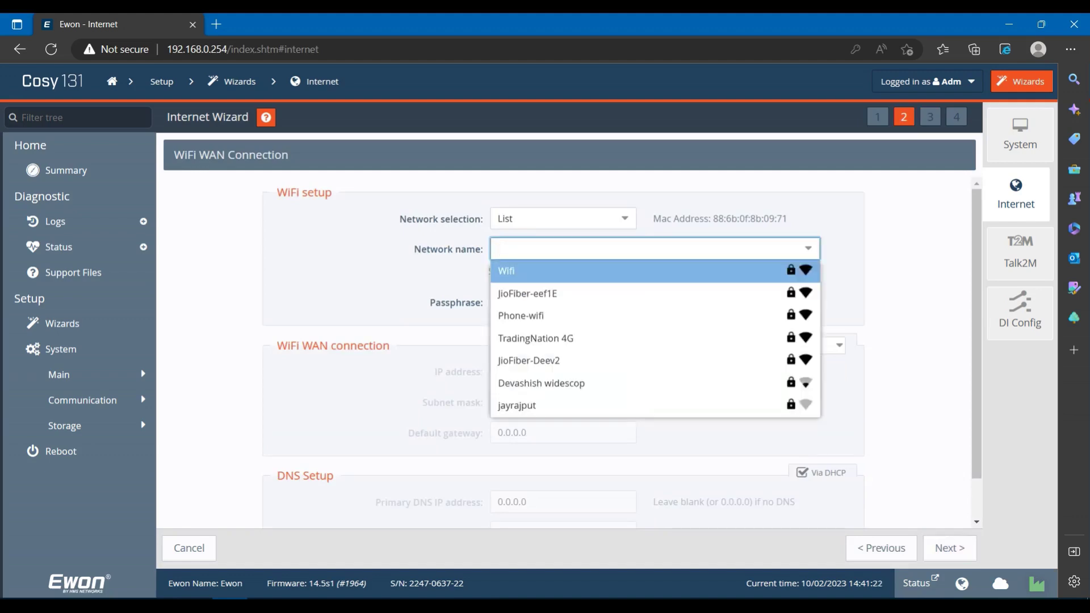
key(Down)
key(Down)
key(Return)
key(Tab)
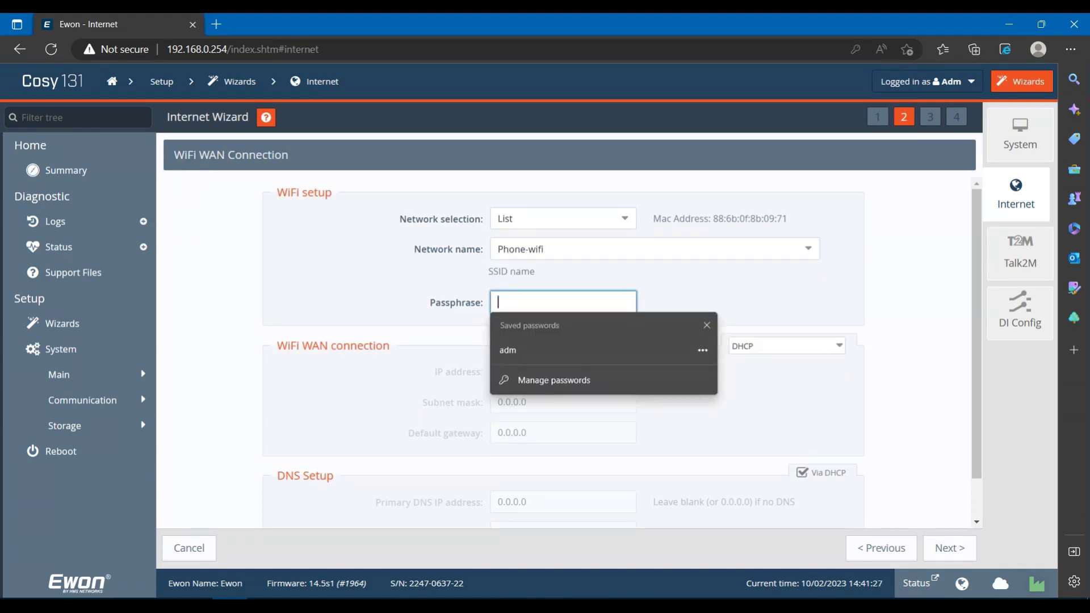
text(***************)
key(Tab)
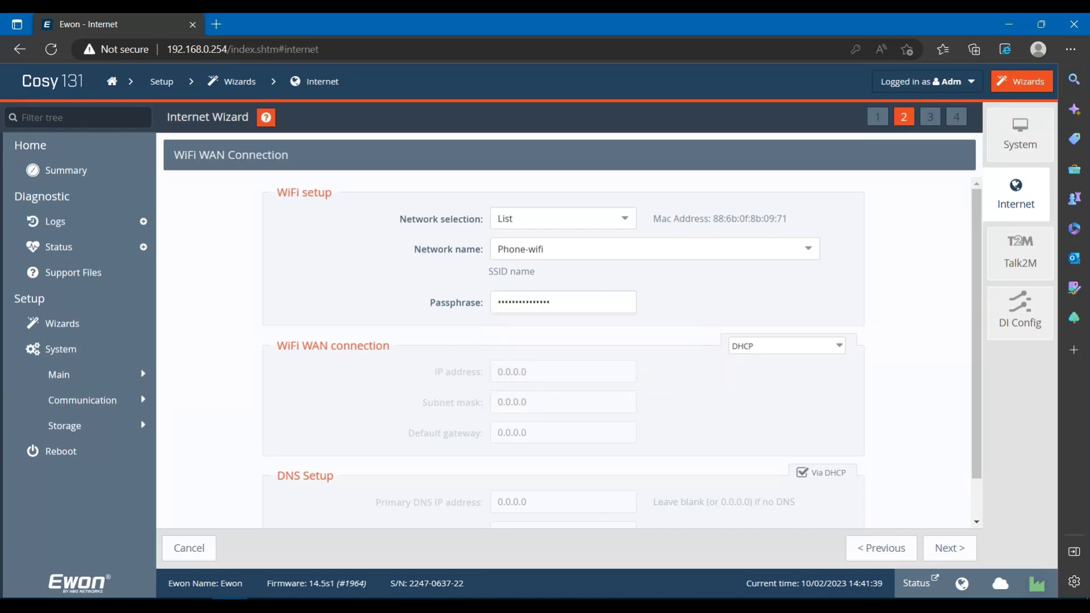
scroll(568, 352, down, 2)
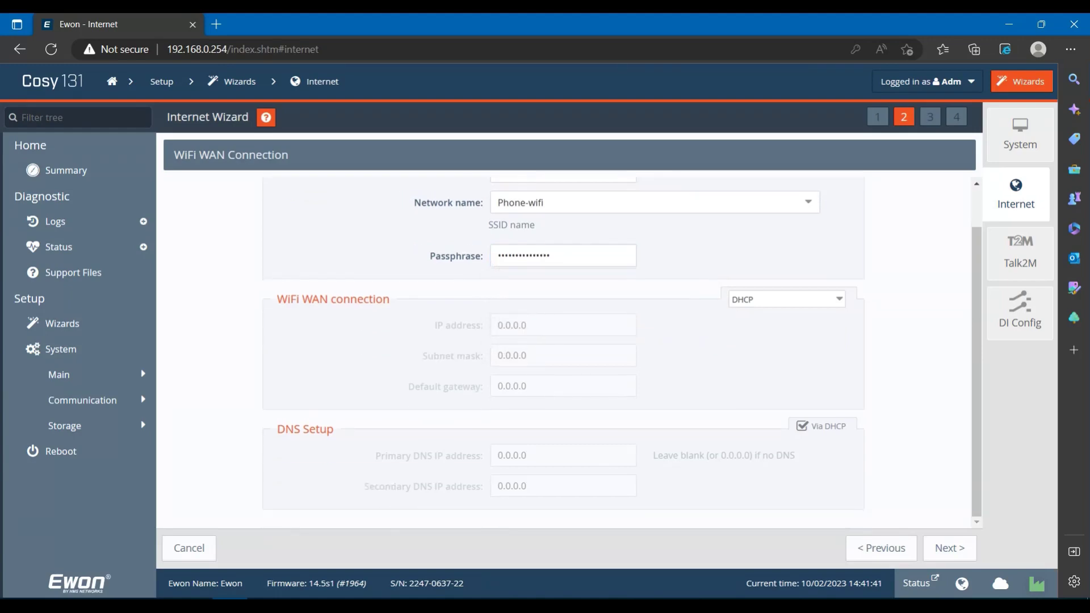
click(950, 548)
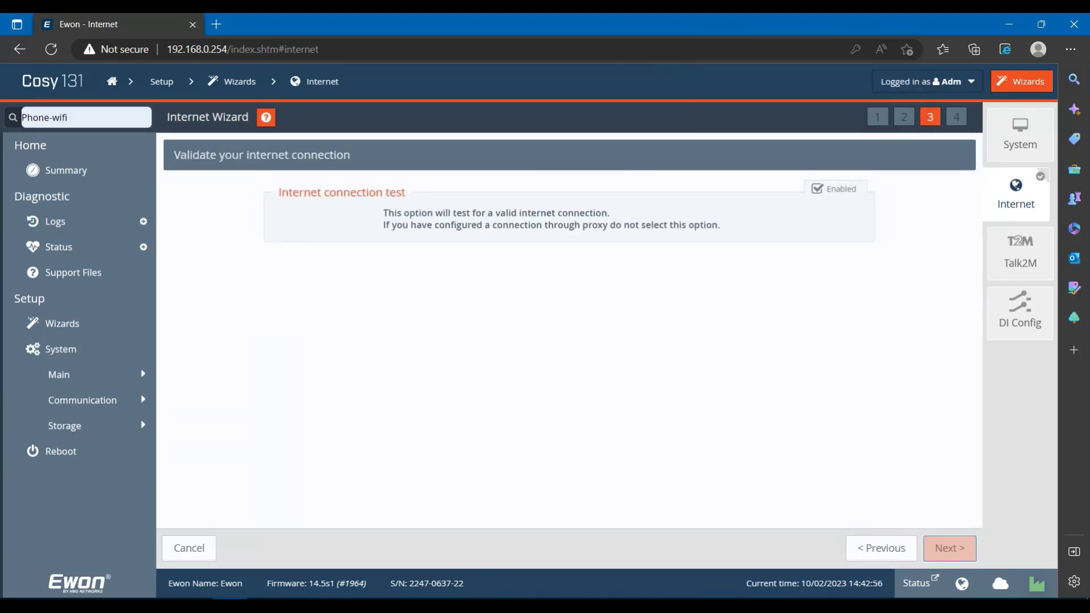
click(949, 548)
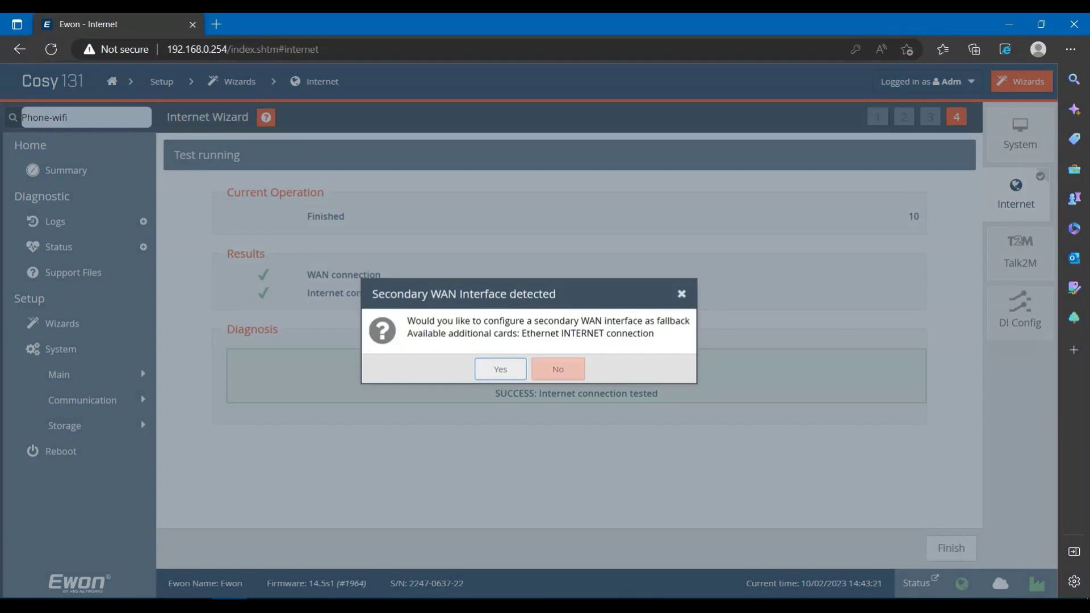
click(558, 369)
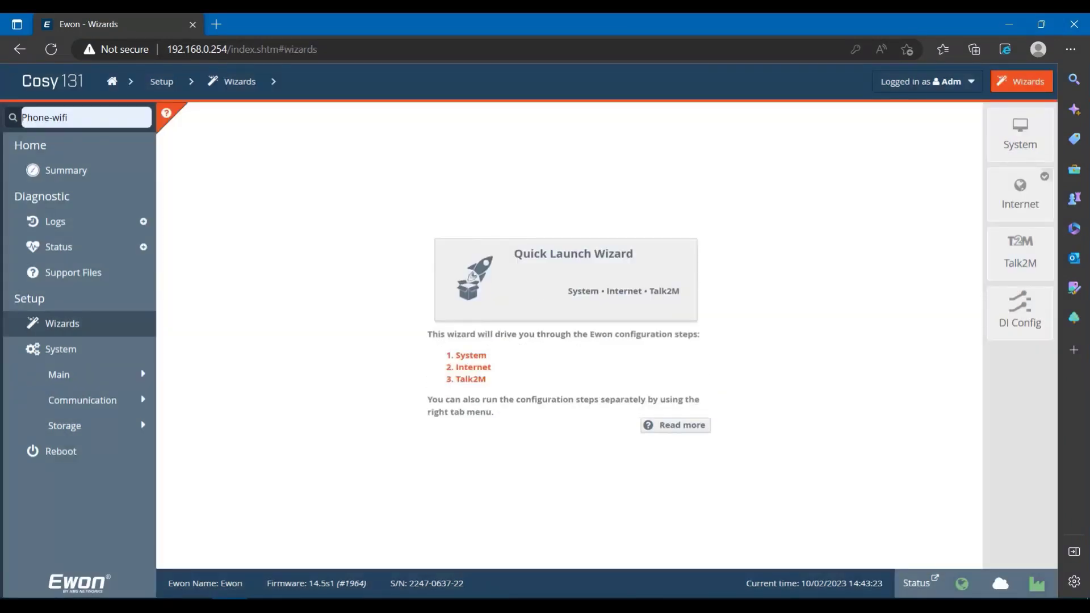
Step: In the Talk2M wizard, paste the activation key copied from Notepad into the Activation Key field
click(1021, 253)
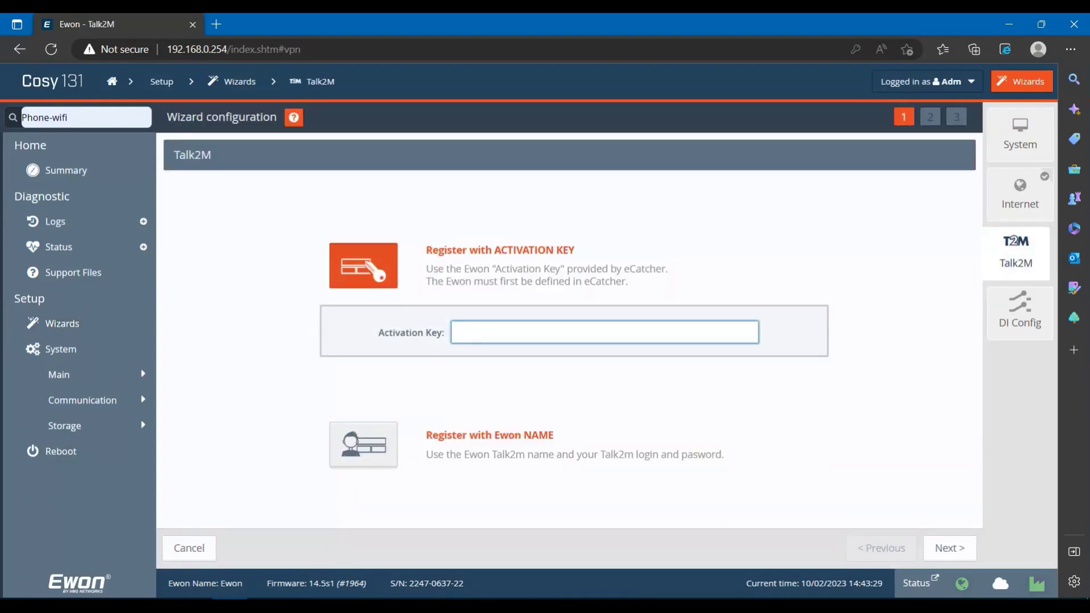
click(90, 545)
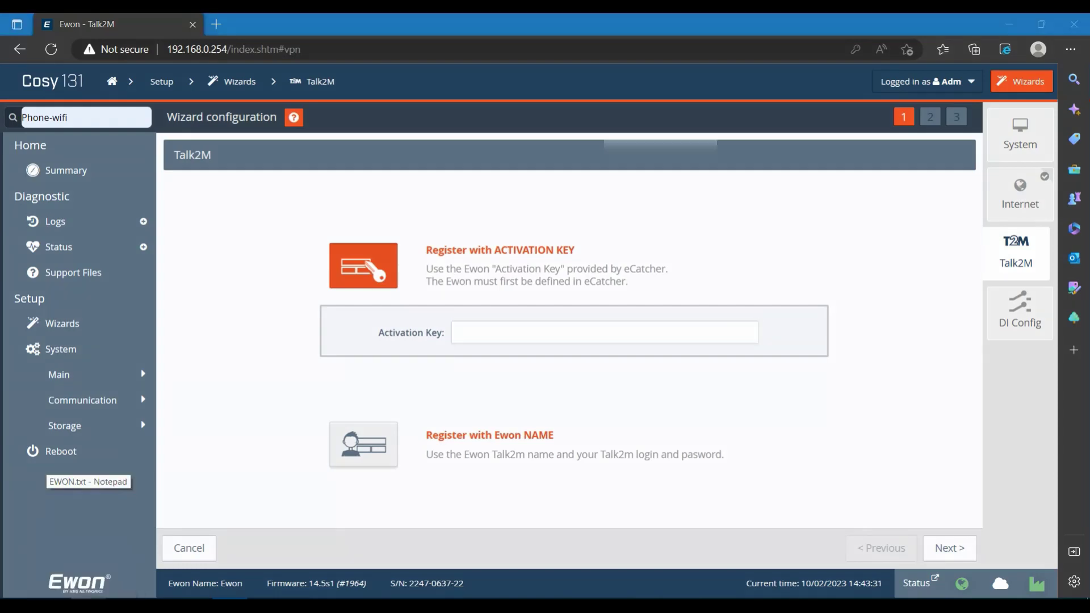
drag(717, 149, 536, 149)
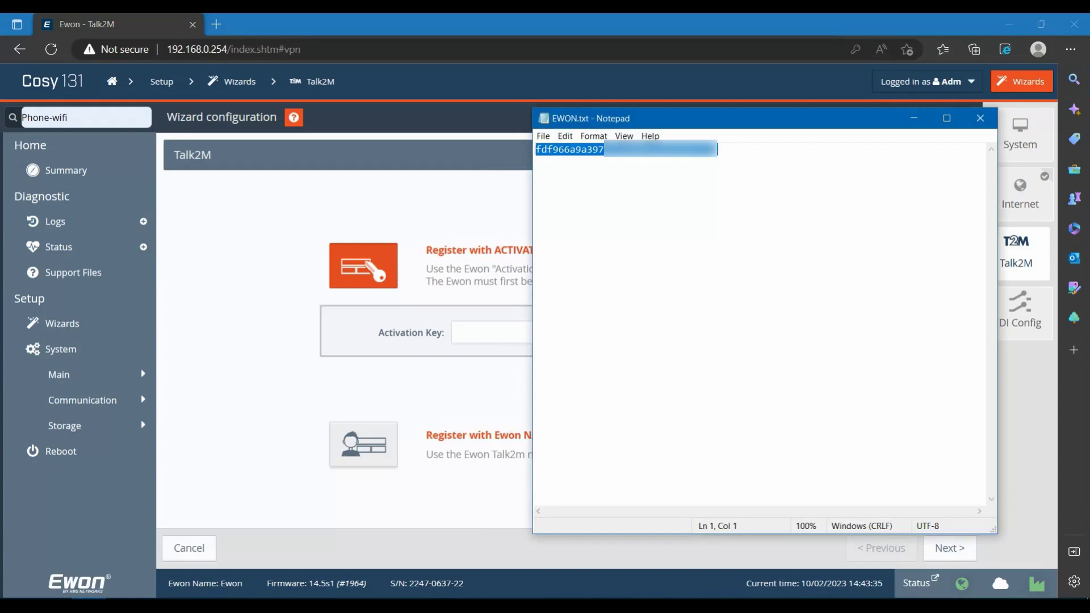
right_click(546, 153)
click(574, 194)
click(483, 332)
right_click(483, 333)
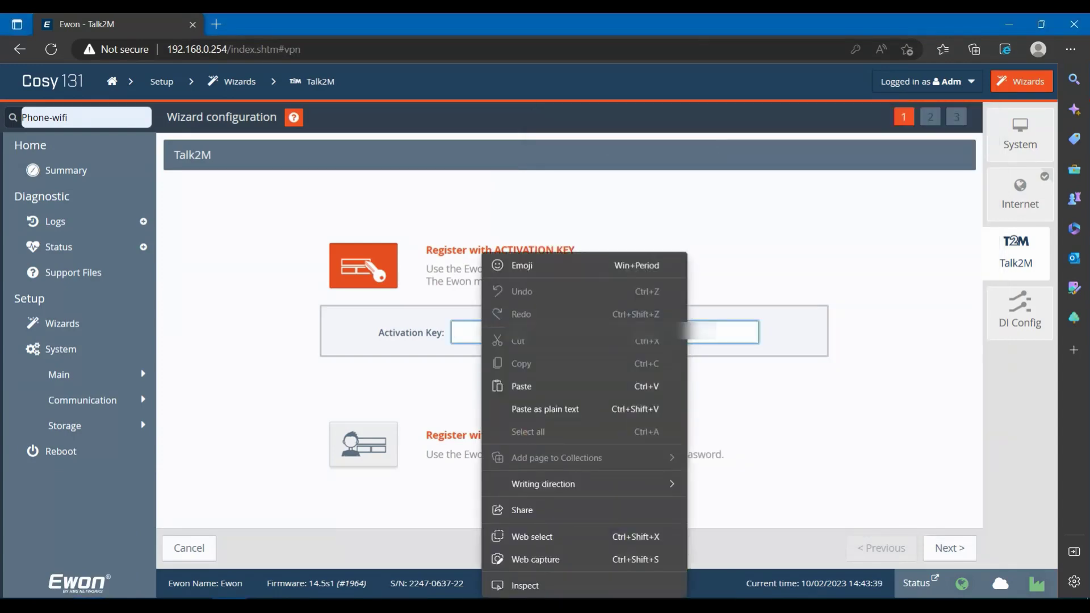
click(521, 386)
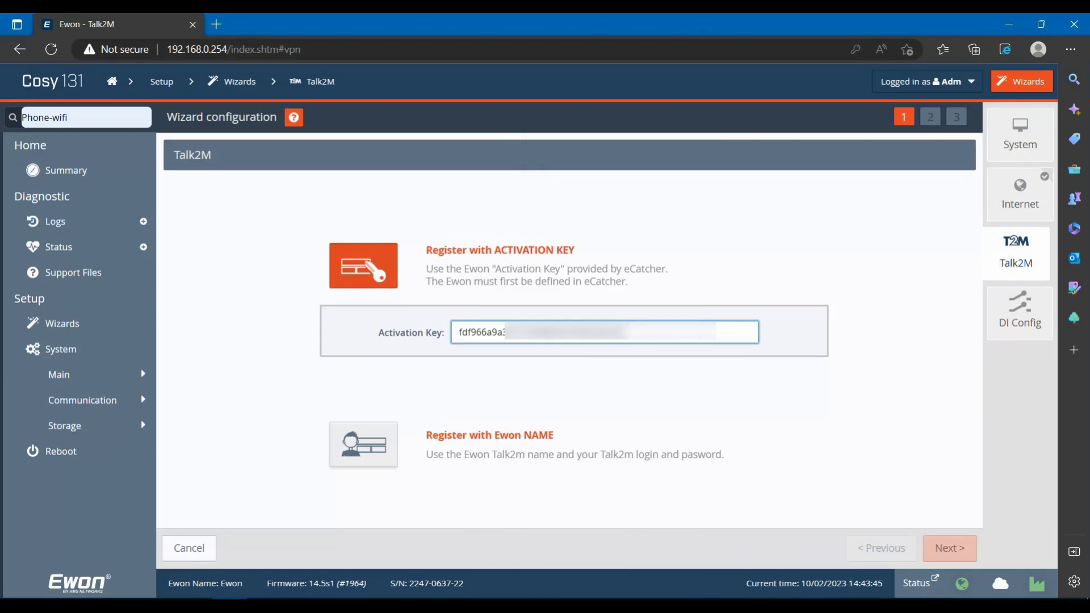
Step: Run the Talk2M VPN test without a proxy, finish registration, and open DI Config
click(950, 548)
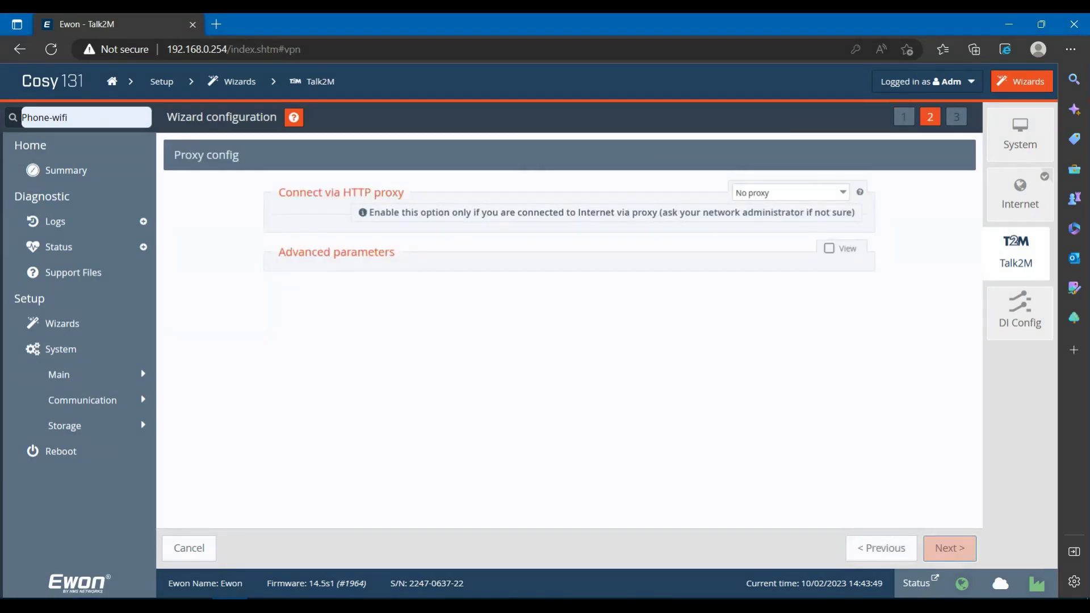
click(950, 548)
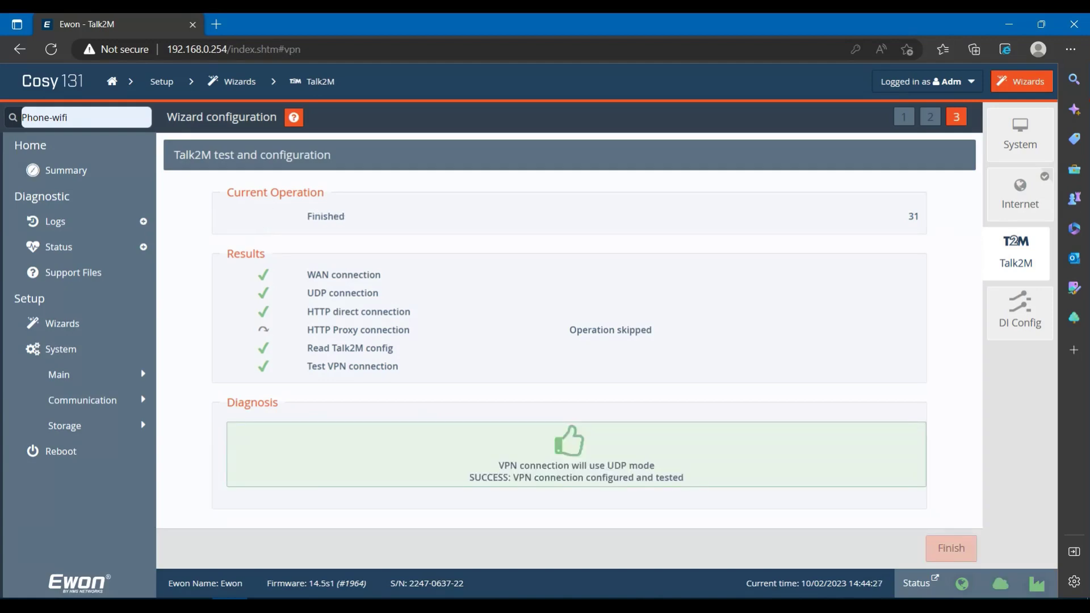
click(951, 548)
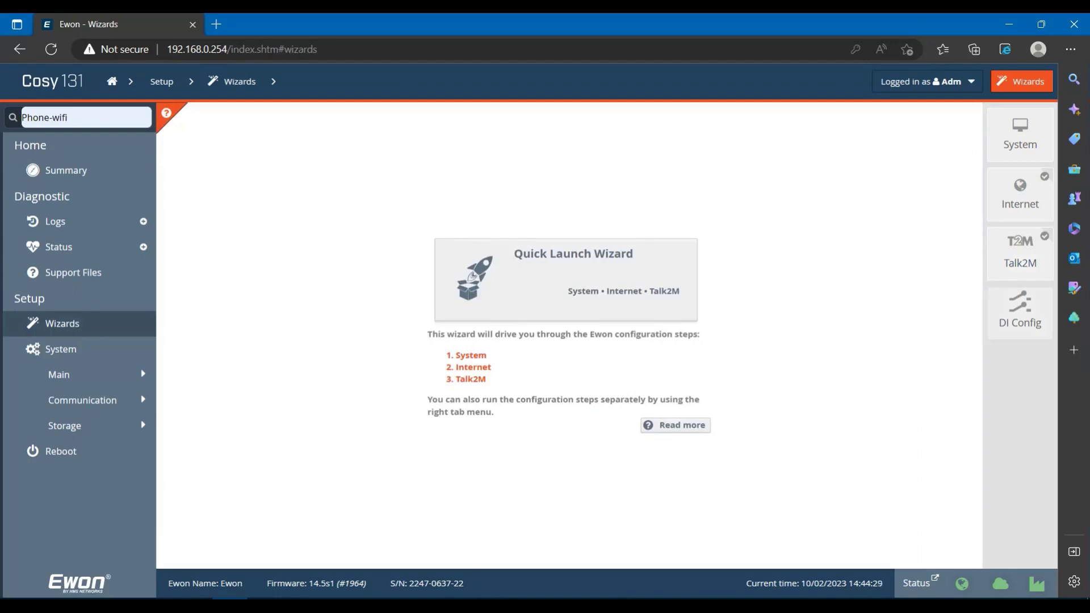
click(1020, 309)
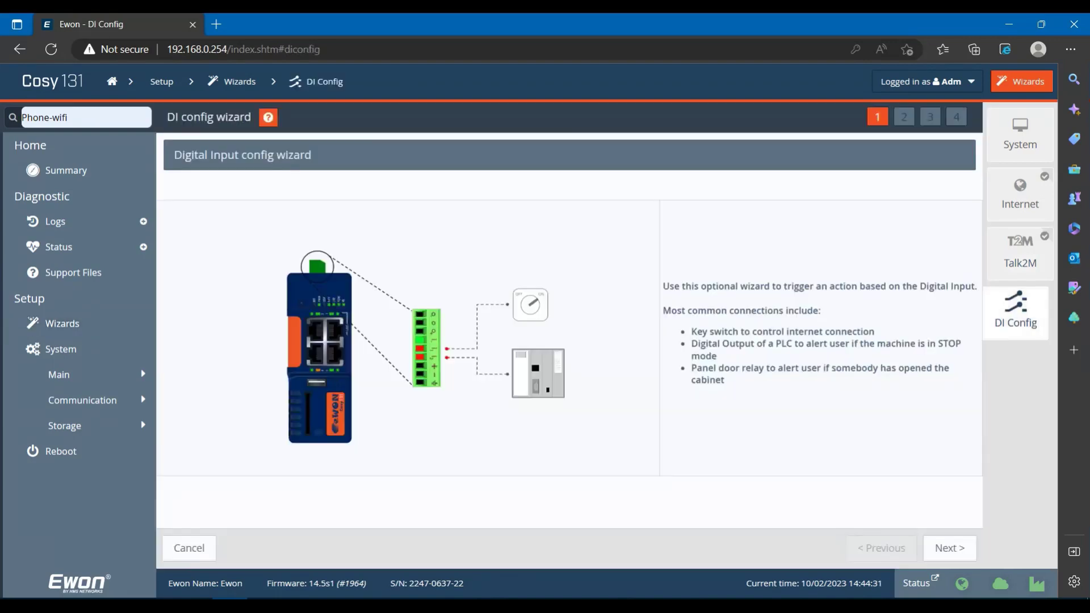